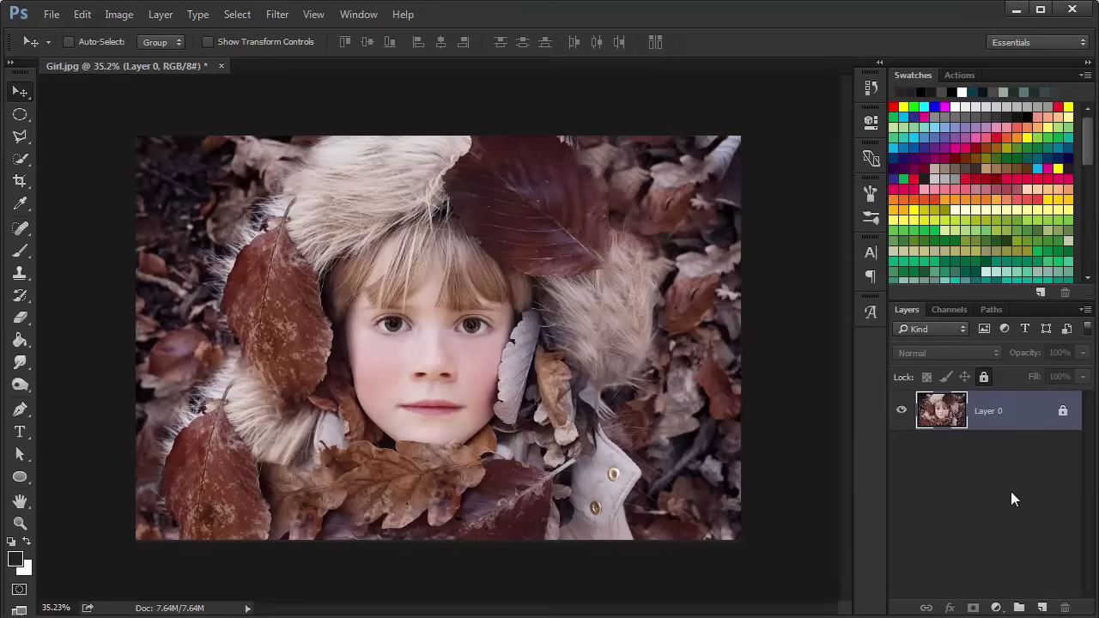
Unlock the Girl.jpg background as Layer 0 and duplicate it as Layer 0 copy
left_click(1063, 416, "alt")
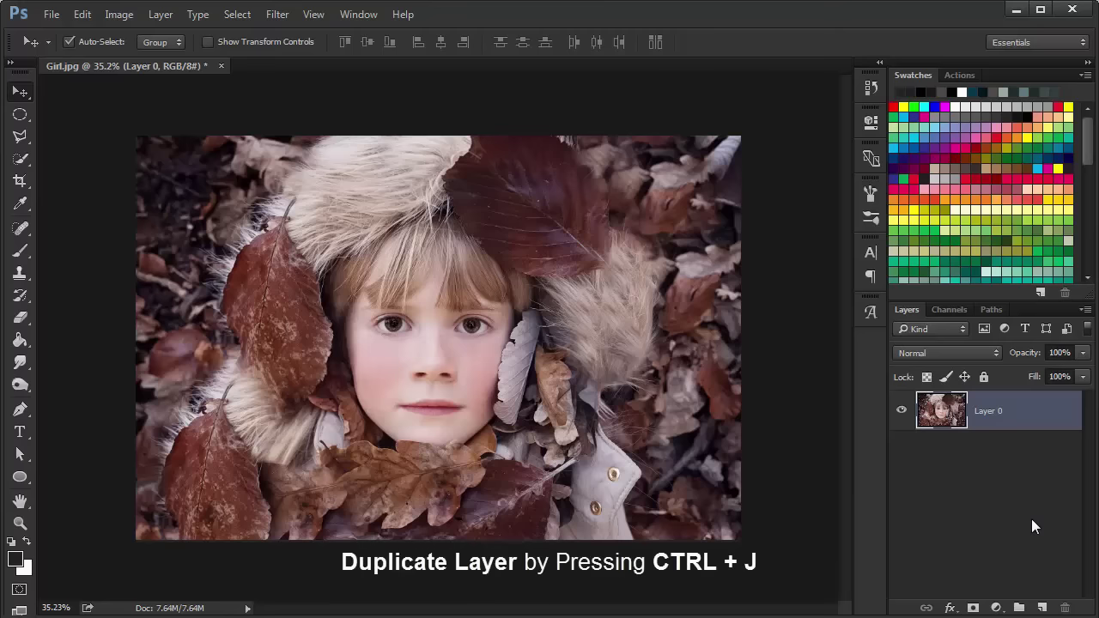
key("ctrl+j")
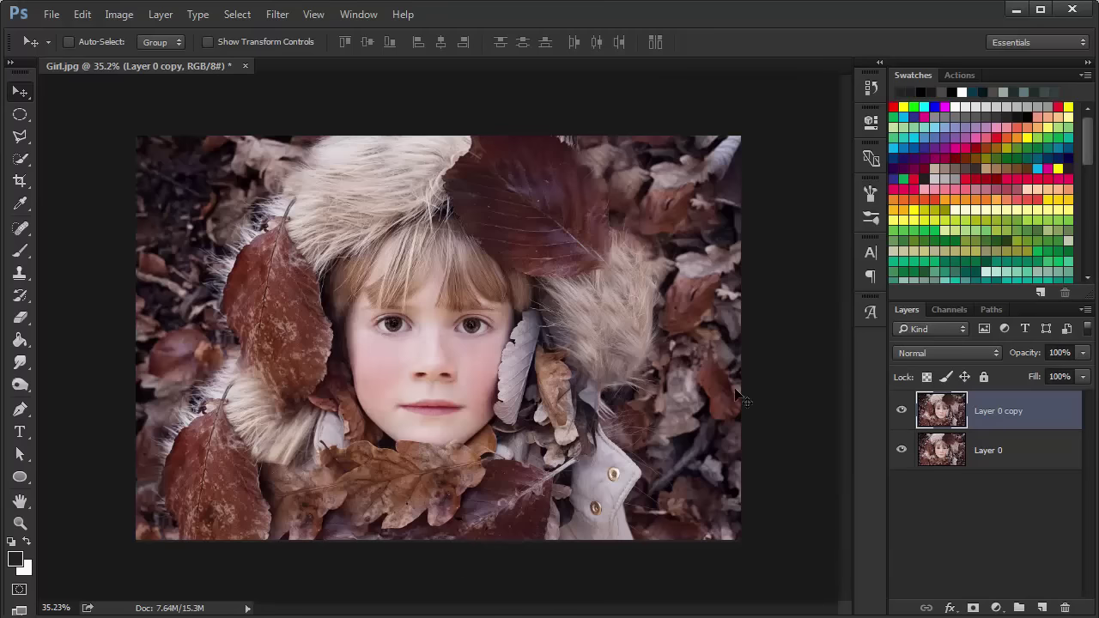
Desaturate Layer 0 copy to black and white, then duplicate it as Layer 0 copy 2
left_click(120, 14)
mouse_move(144, 58)
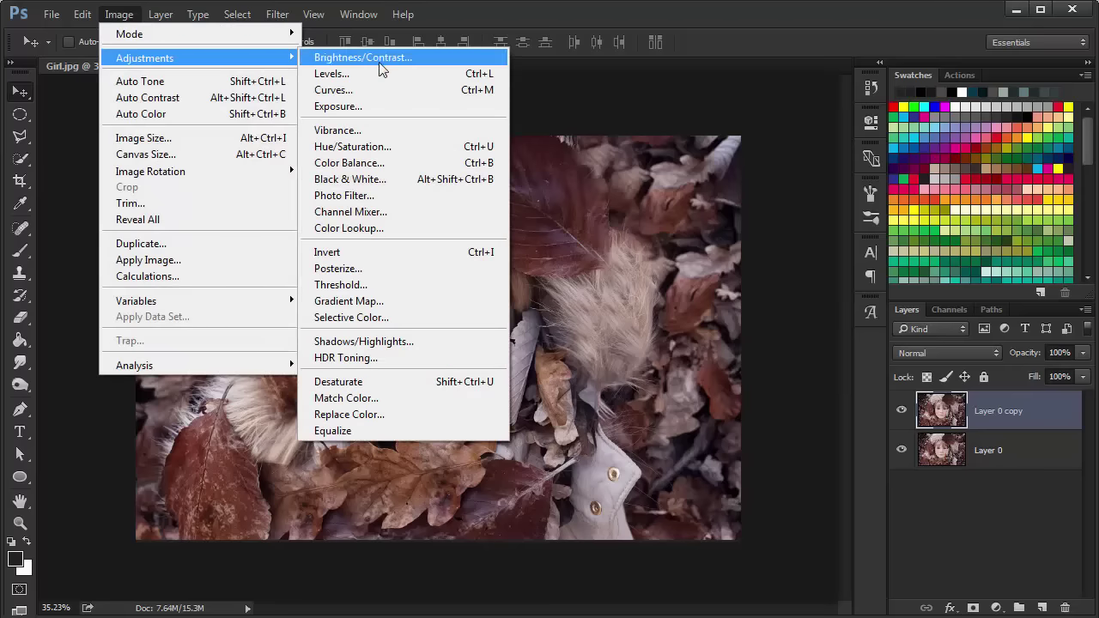
left_click(426, 392)
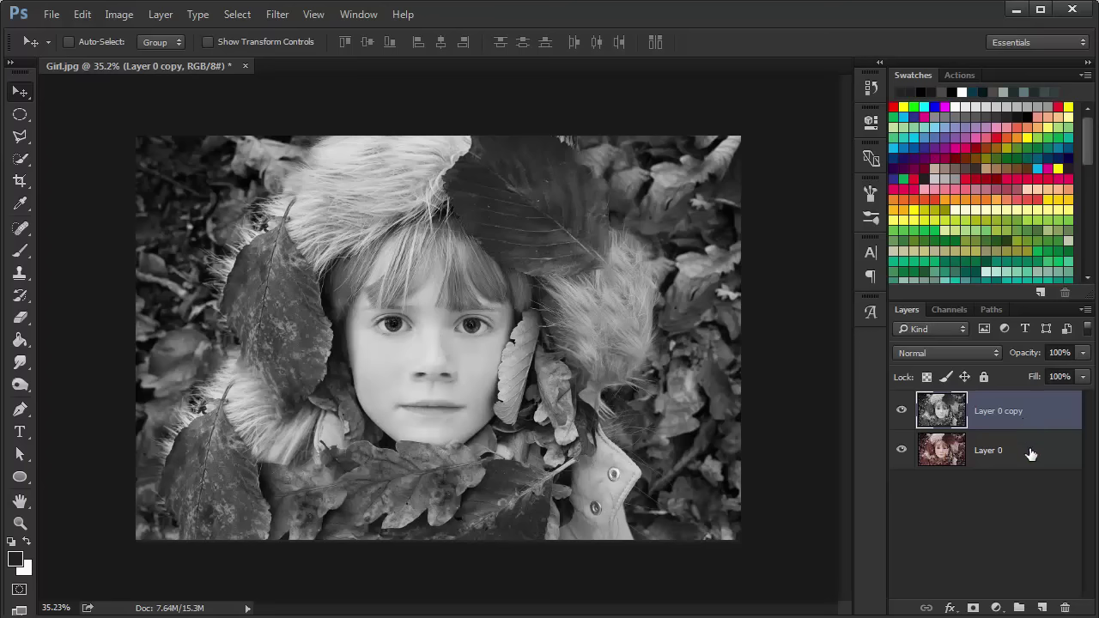
key("ctrl+j")
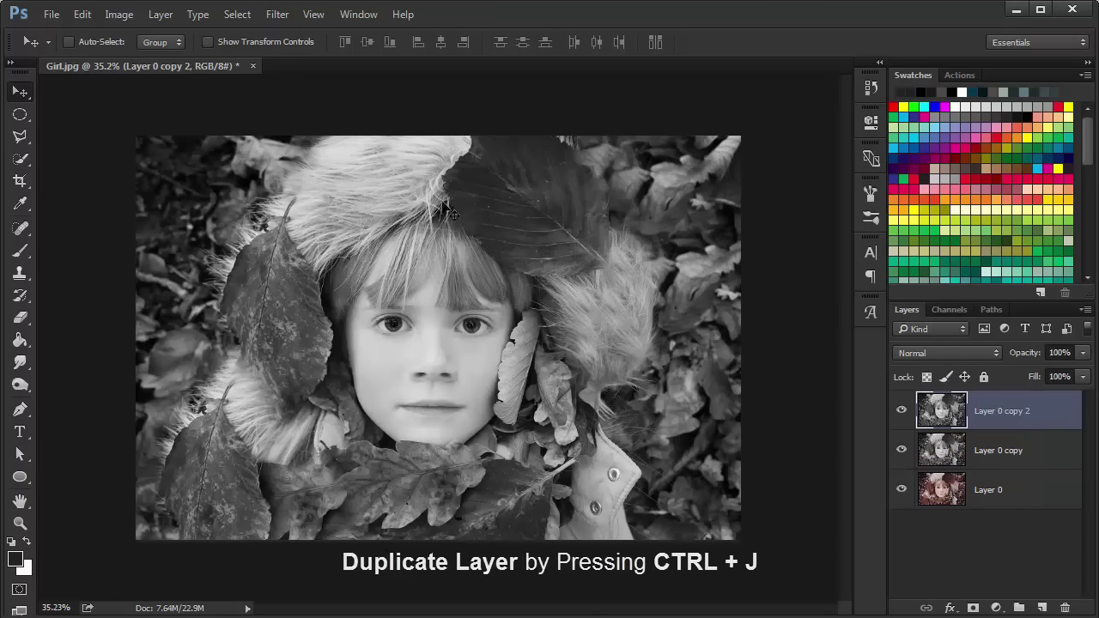
Apply a Motion Blur with 0° angle and 95-pixel distance to Layer 0 copy 2
left_click(248, 17)
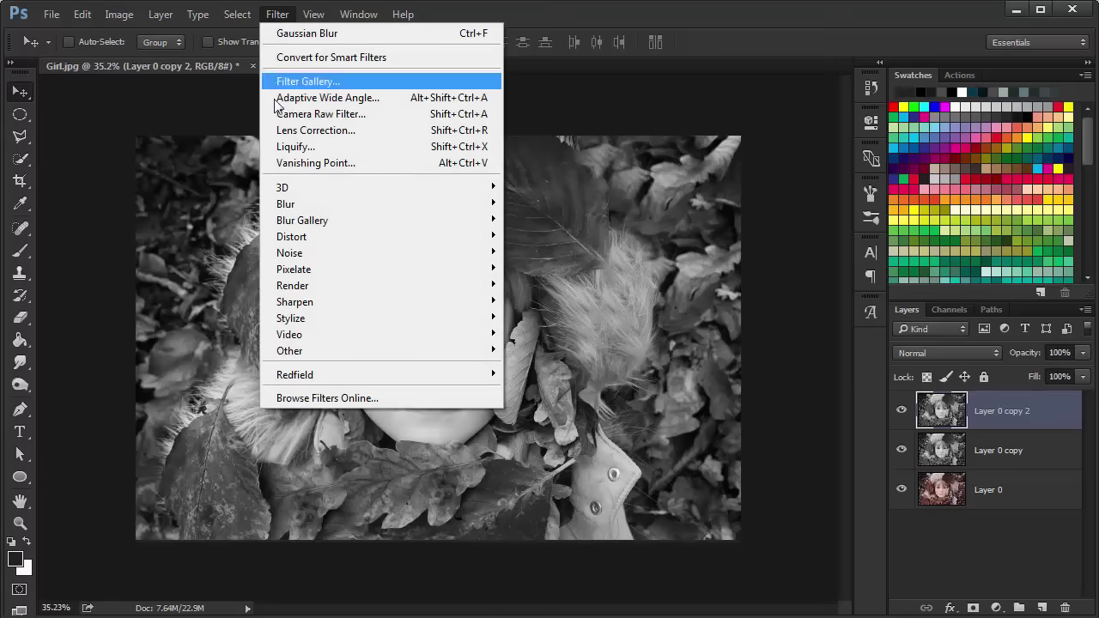
mouse_move(286, 204)
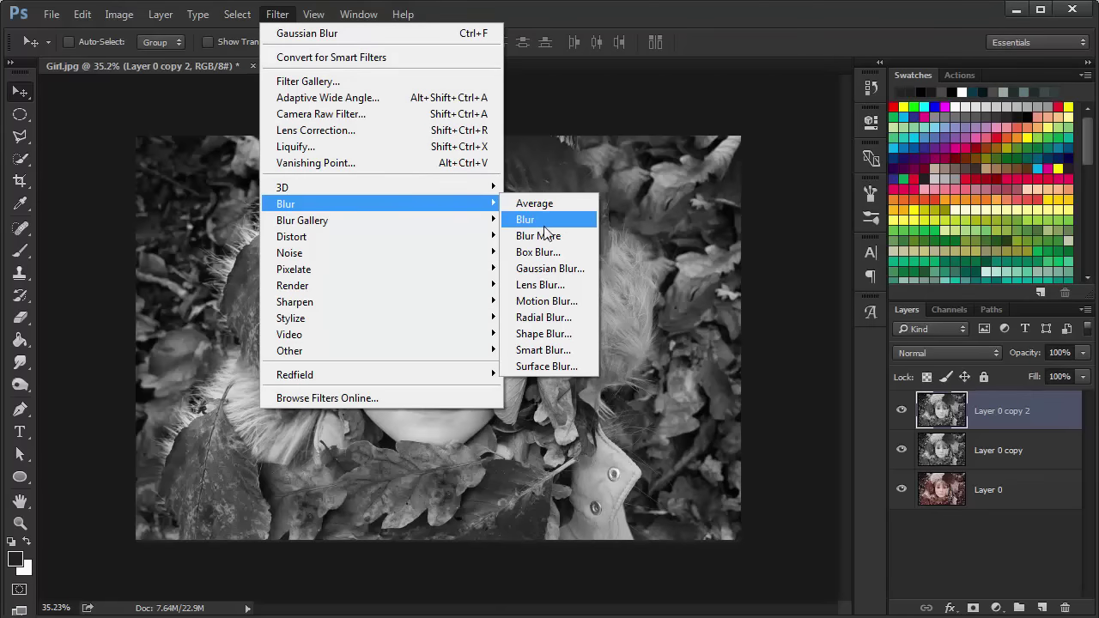
left_click(558, 307)
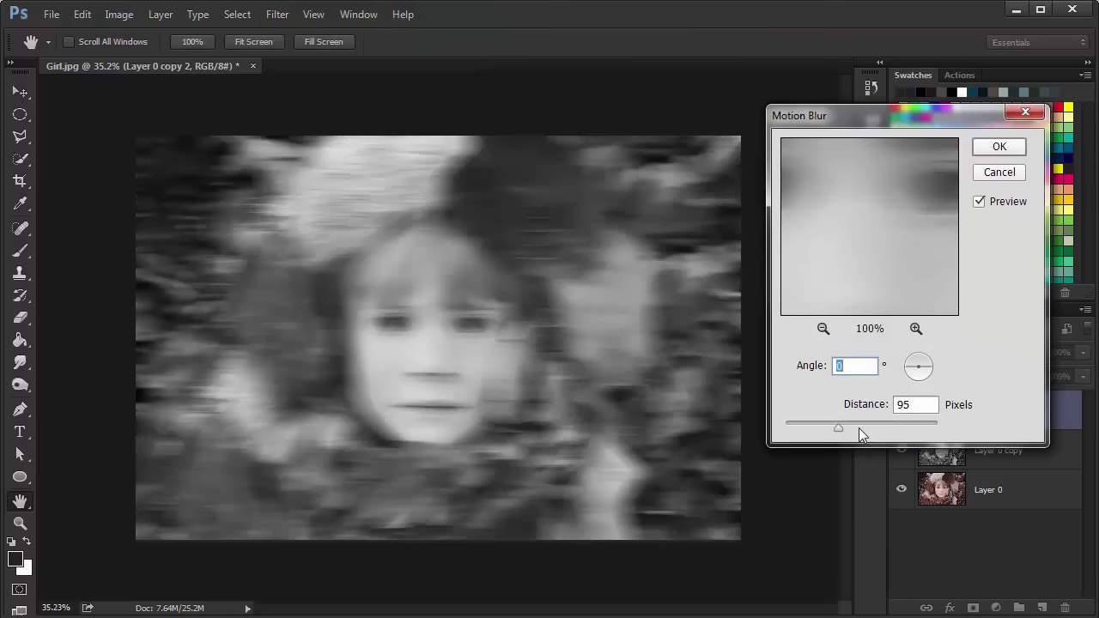
left_click(913, 406)
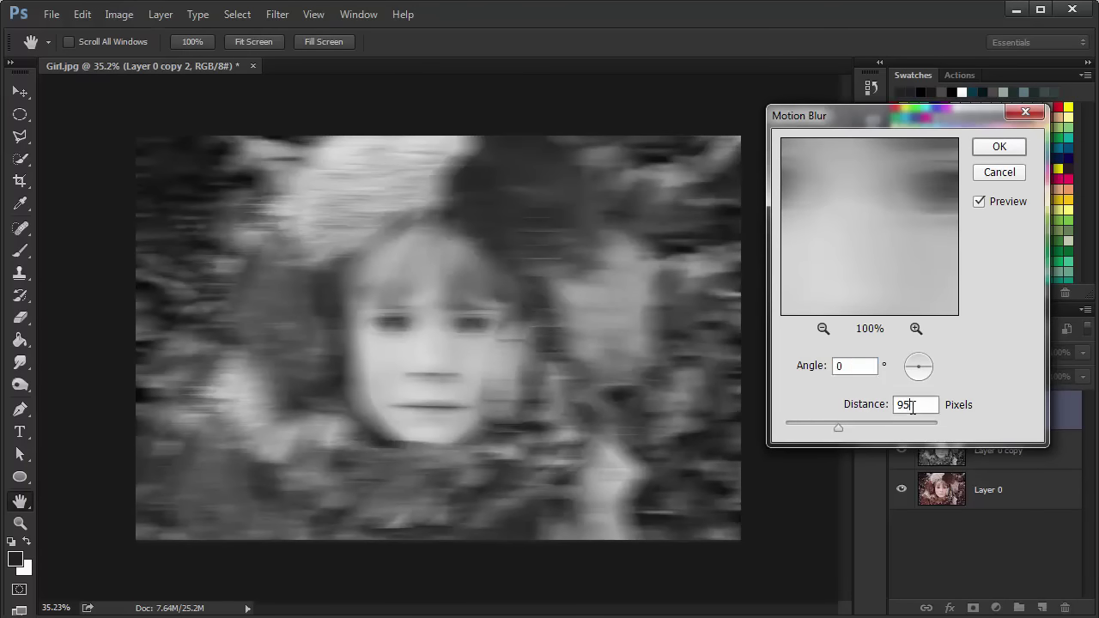
left_click(856, 367)
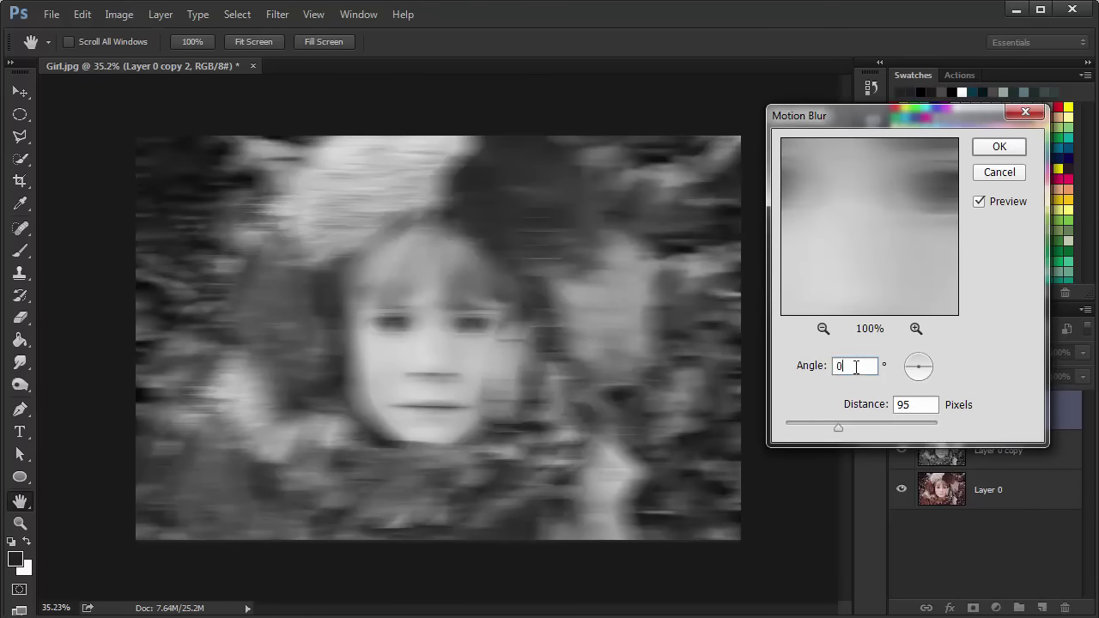
left_click(1010, 148)
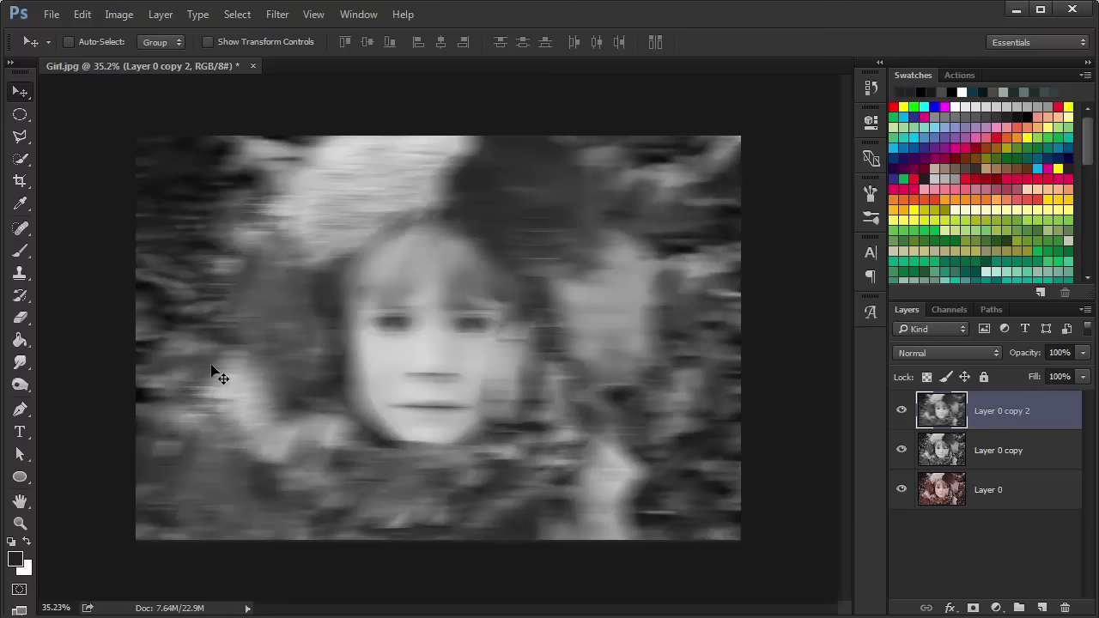
Select the Brush tool and set the foreground colour to near-black 090808
left_click(22, 251)
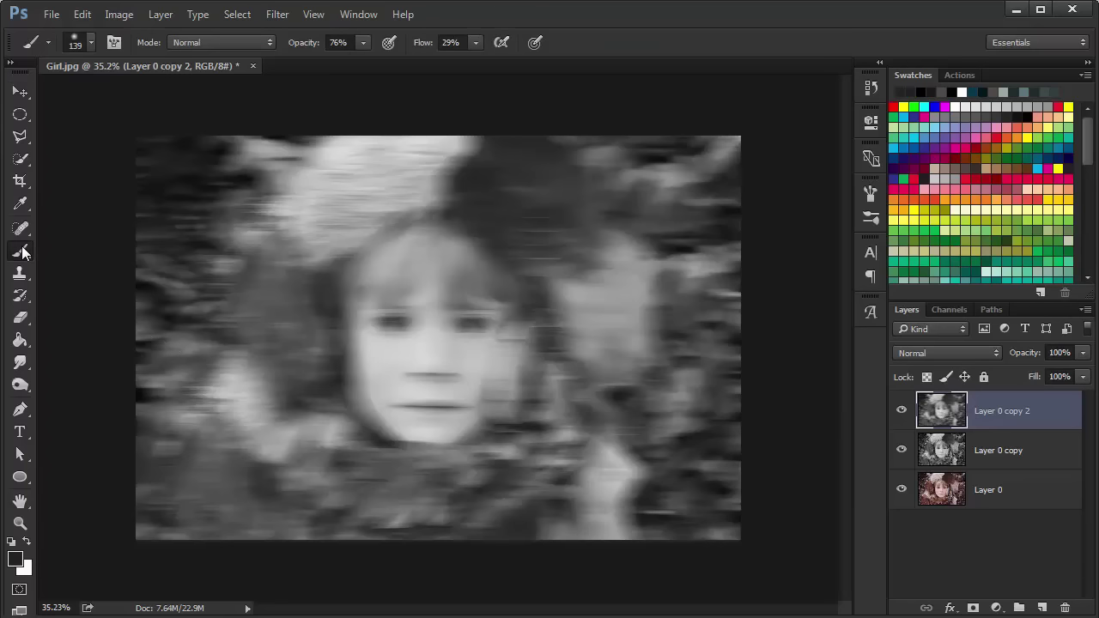
left_click(15, 560)
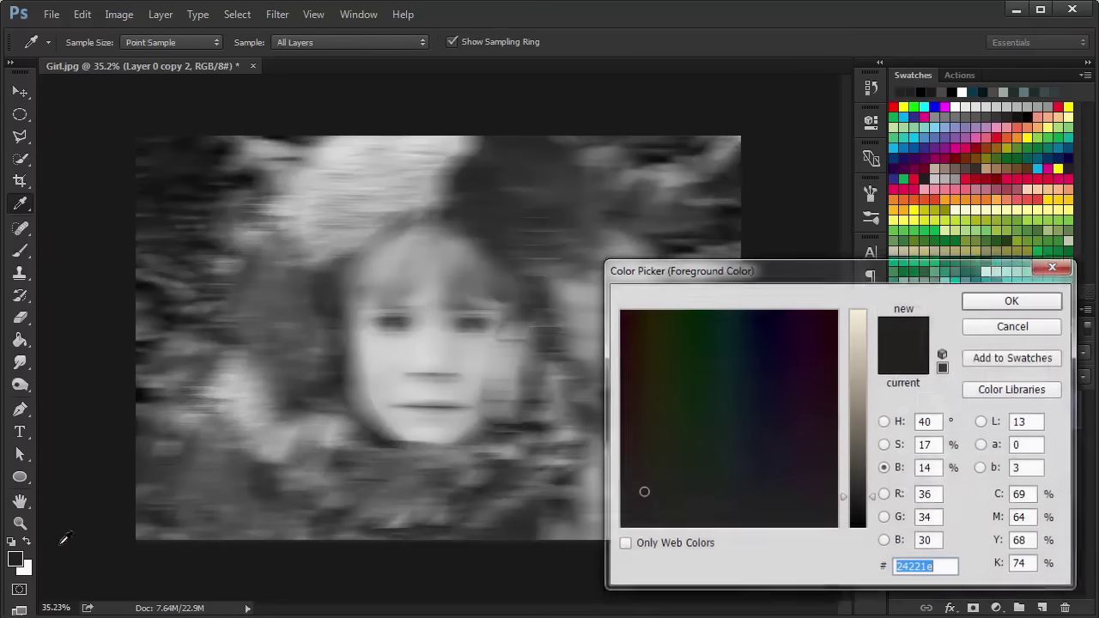
left_click_drag(853, 502, 854, 527)
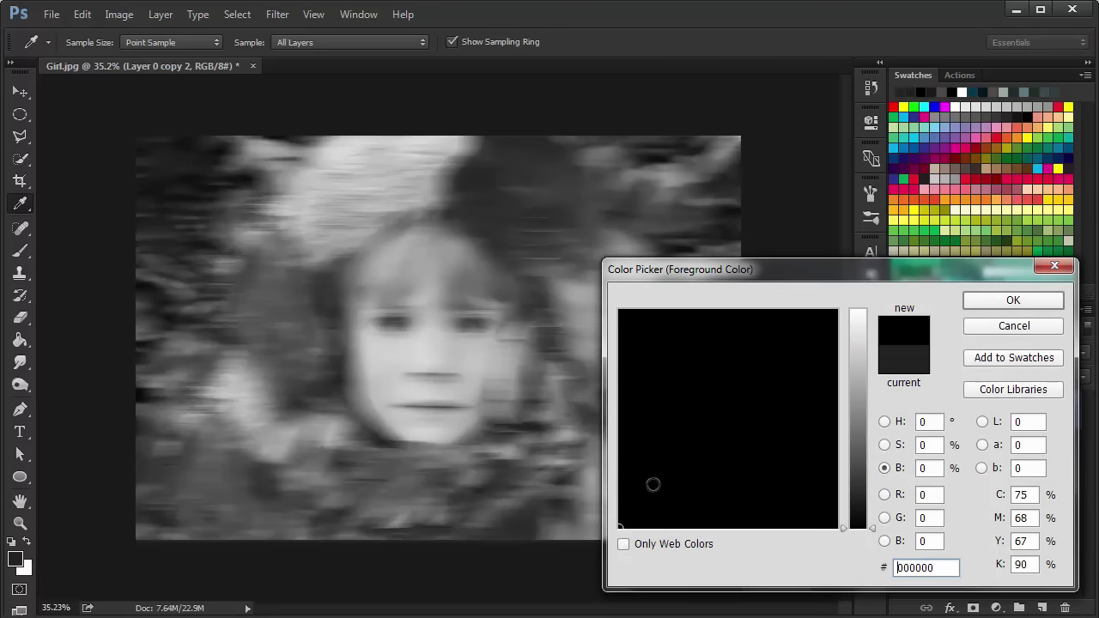
left_click_drag(854, 397, 860, 298)
left_click_drag(858, 352, 863, 533)
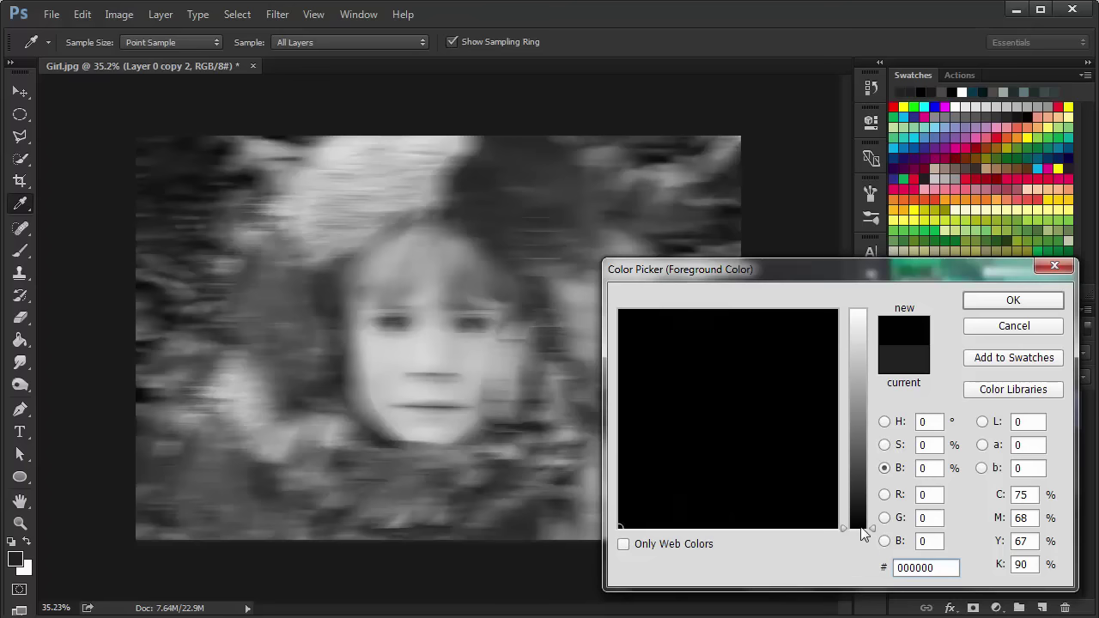
left_click(884, 422)
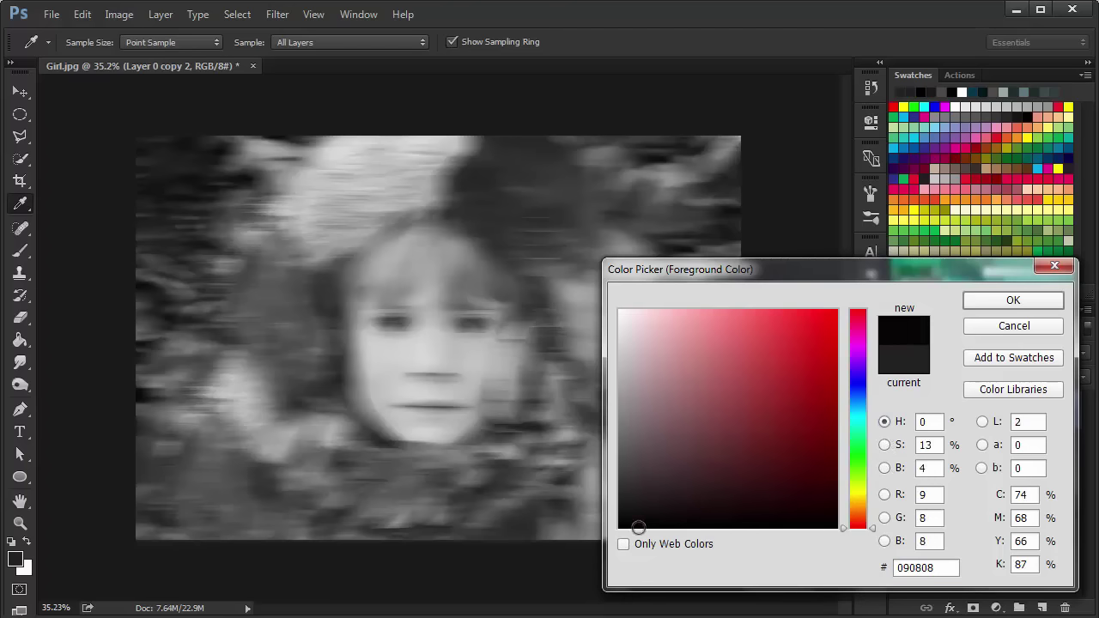
left_click(993, 302)
key("b")
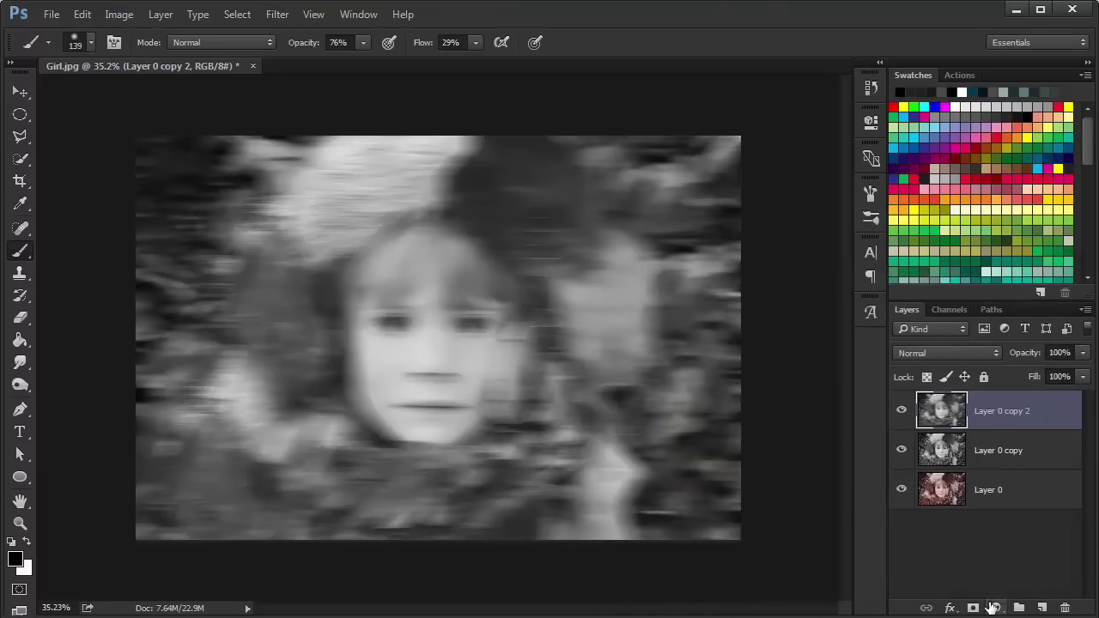
Add a layer mask to Layer 0 copy 2 and paint black over the eyes and nose
left_click(973, 608)
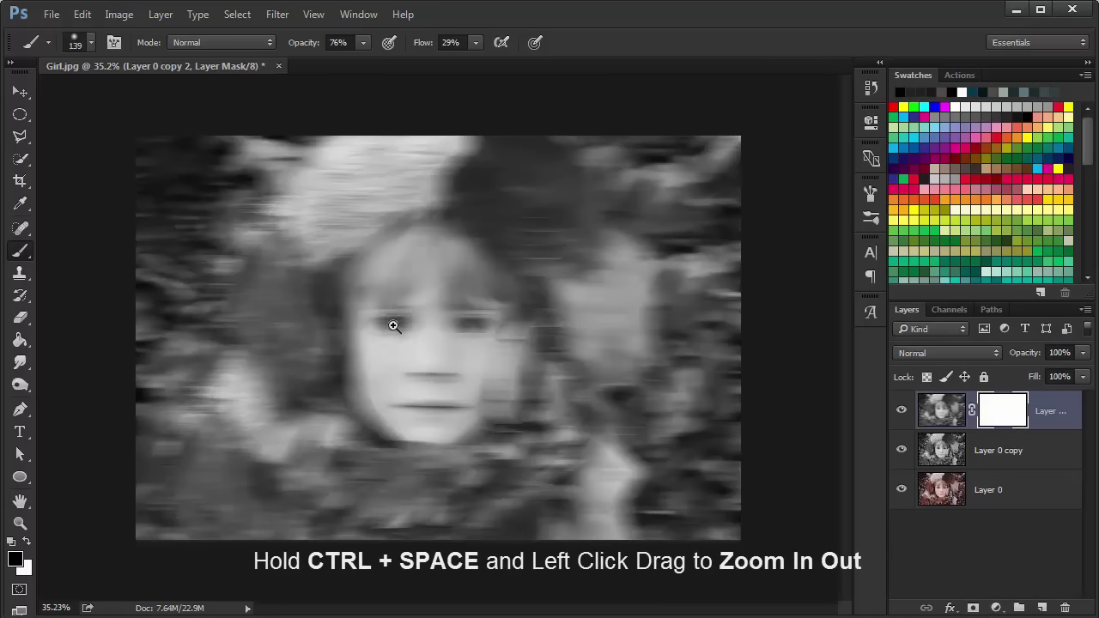
mouse_move(392, 321)
left_mouse_down()
mouse_move(466, 392)
mouse_move(483, 387)
left_mouse_up()
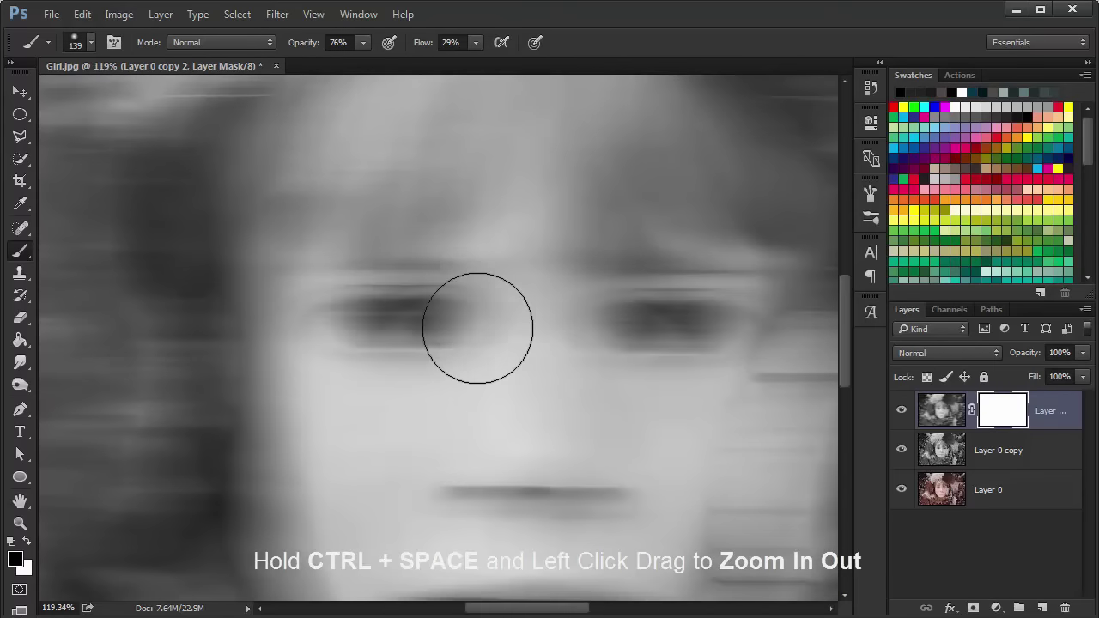
mouse_move(406, 315)
left_mouse_down()
mouse_move(393, 306)
mouse_move(393, 318)
mouse_move(445, 340)
left_mouse_up()
left_click_drag(687, 314, 660, 320)
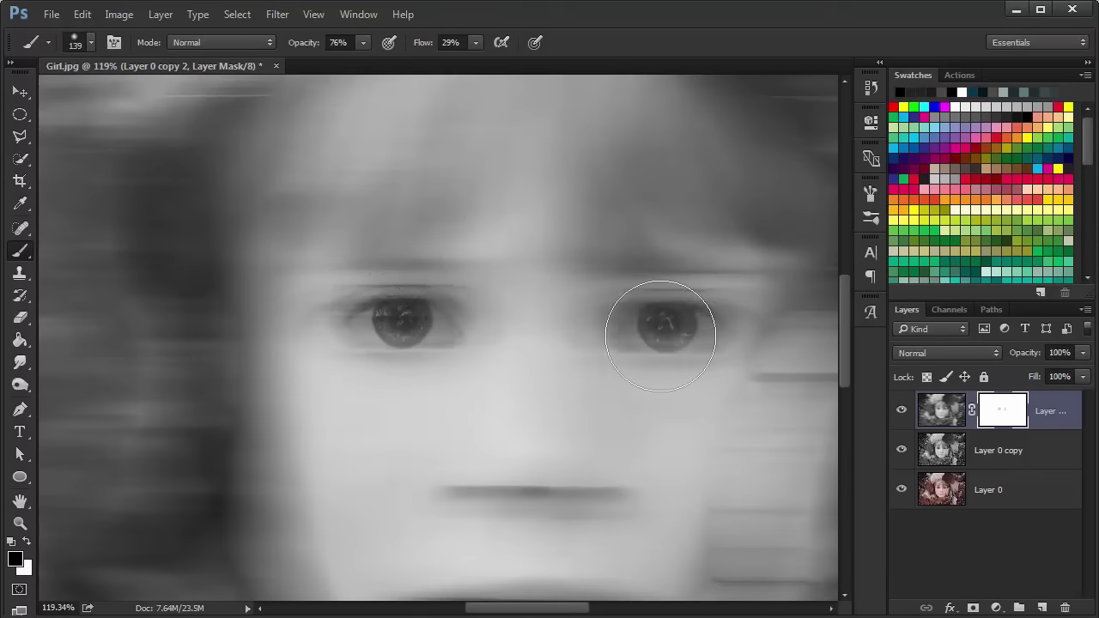
left_click_drag(547, 430, 493, 262)
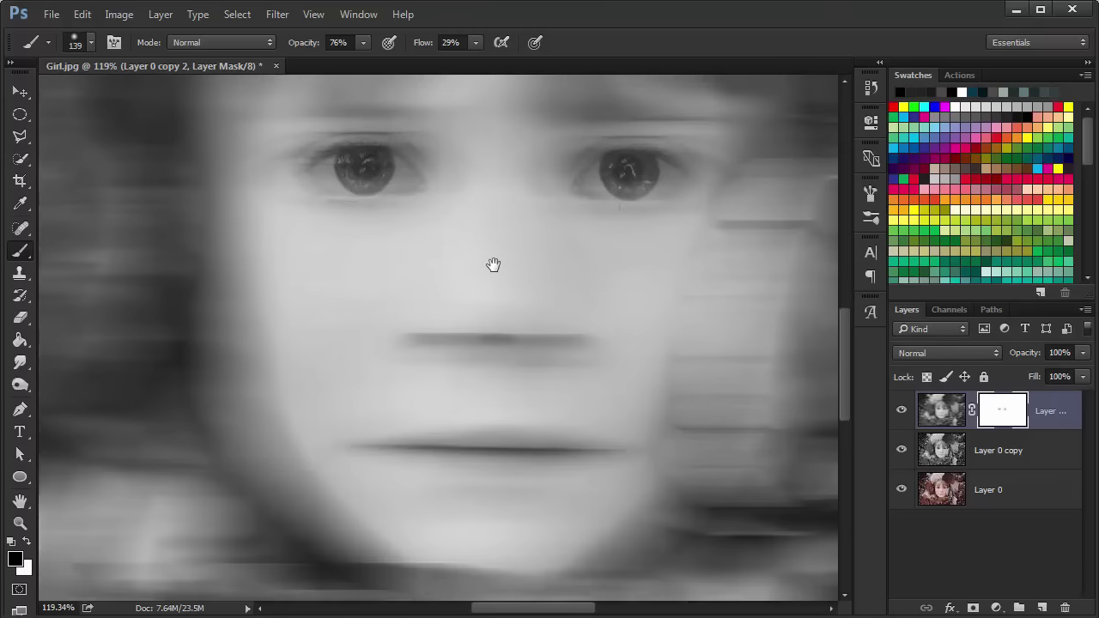
left_click_drag(458, 347, 503, 343)
scroll(515, 360, "down", 2)
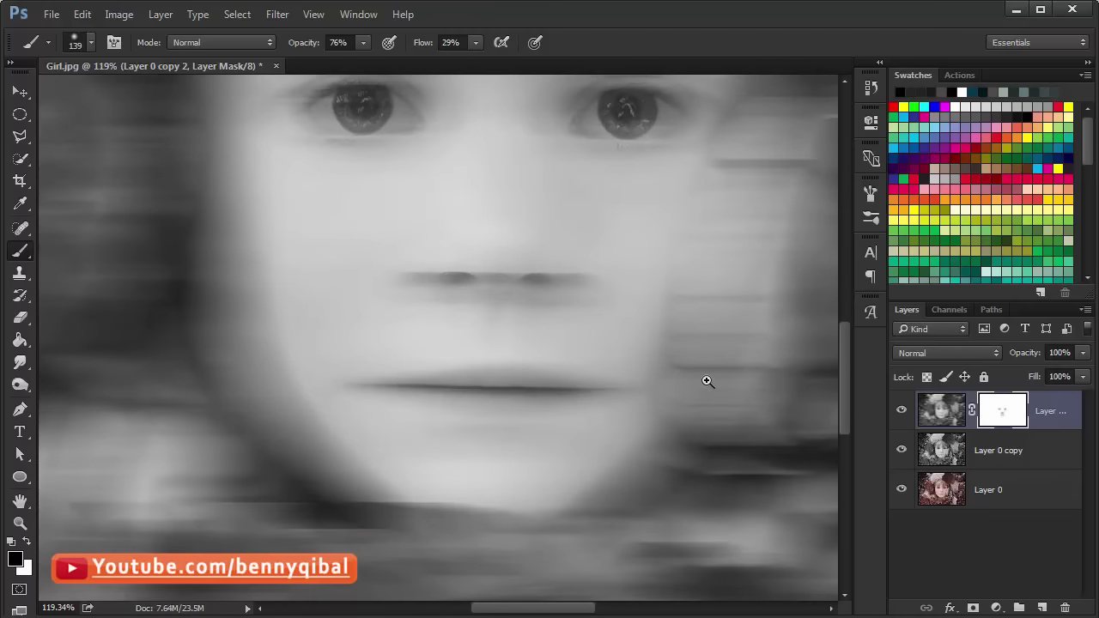
mouse_move(712, 380)
left_mouse_down()
mouse_move(668, 391)
mouse_move(481, 393)
mouse_move(570, 385)
mouse_move(544, 381)
left_mouse_up()
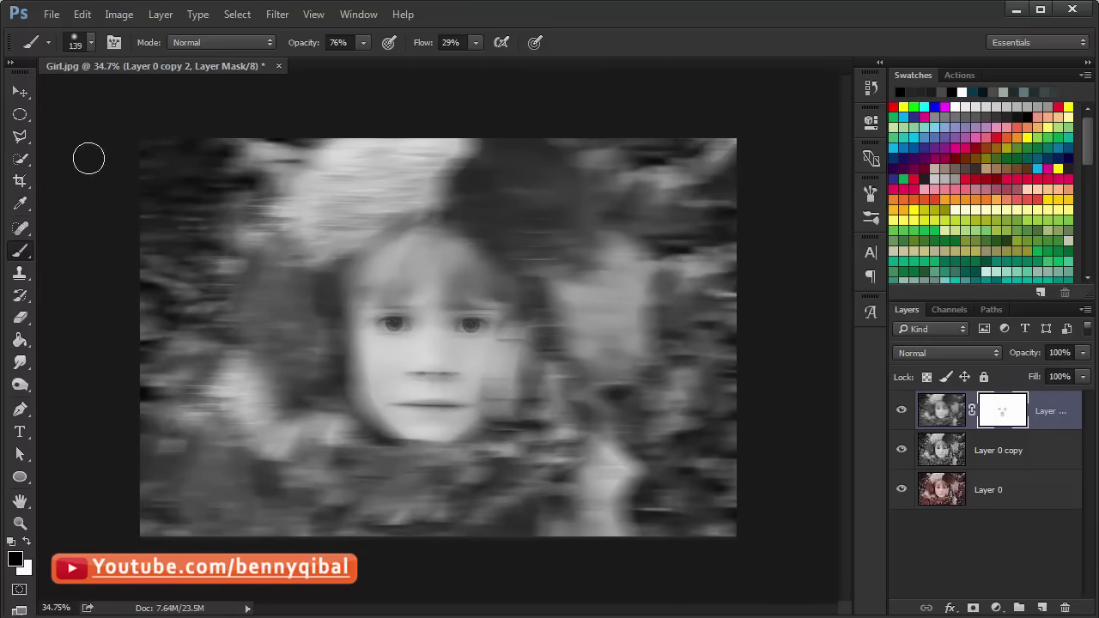
Add a Photo Filter adjustment layer above the masked layer
left_click(25, 92)
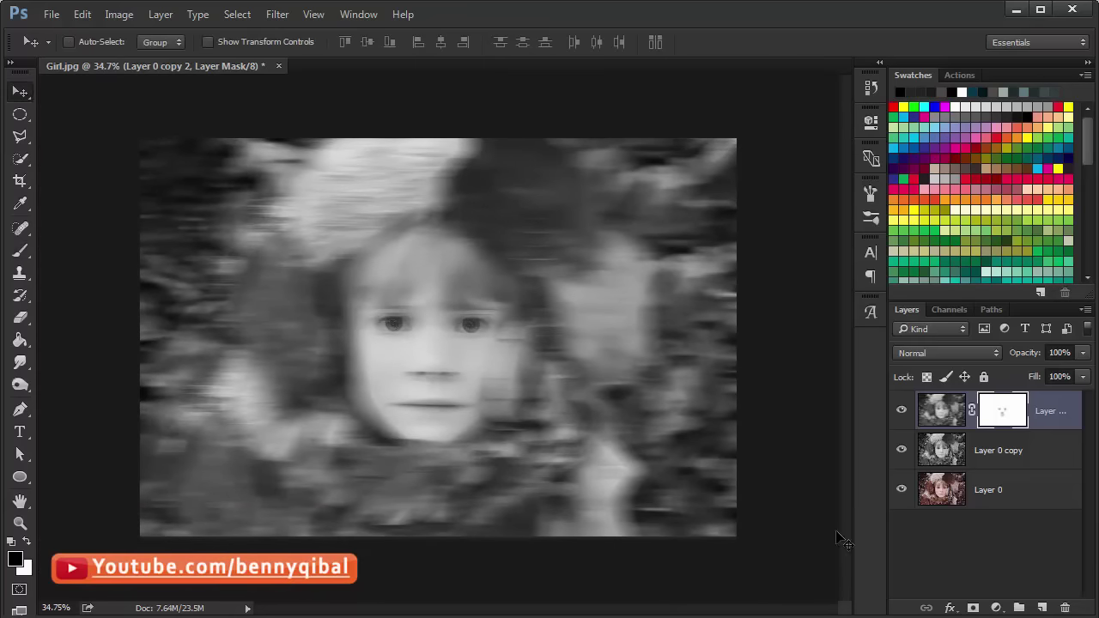
left_click(994, 607)
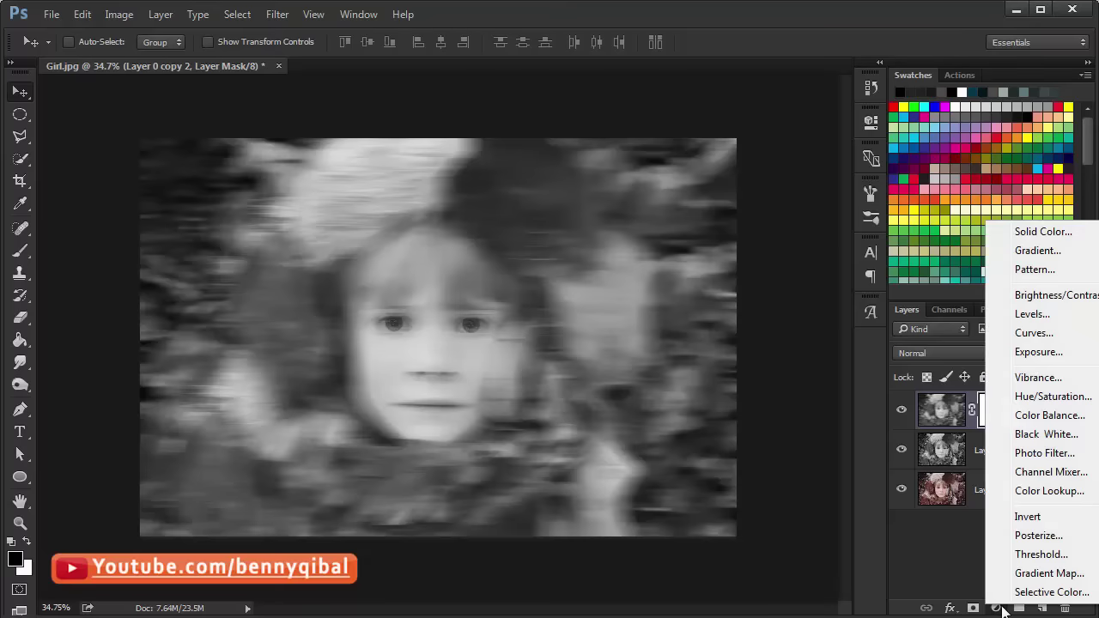
left_click(1022, 453)
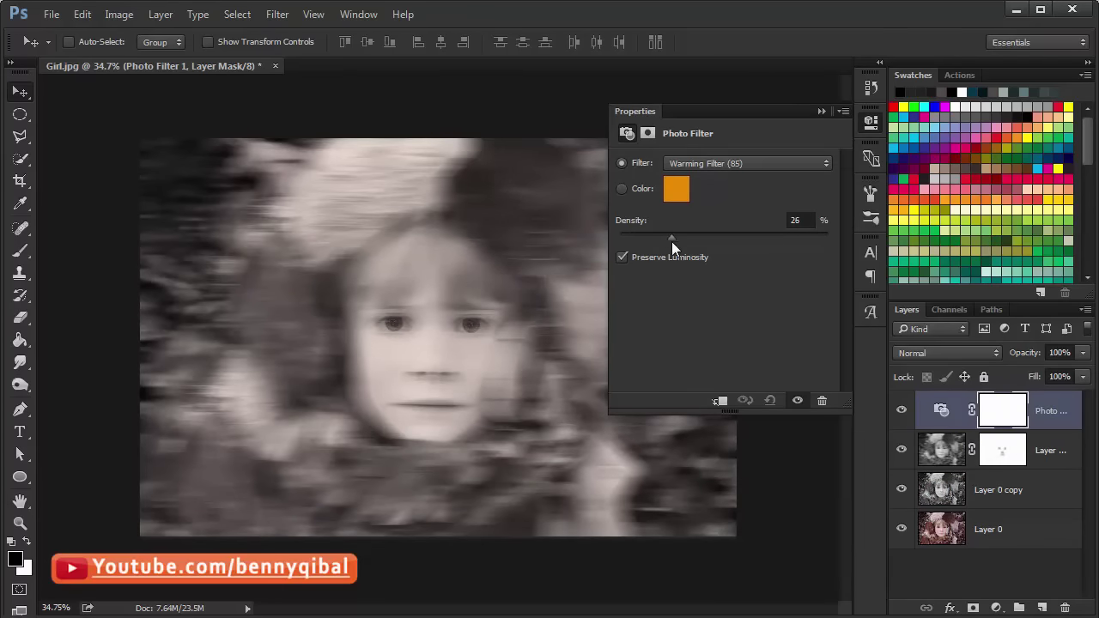
Choose the Deep Yellow filter and lower its density to 22%
left_click(679, 165)
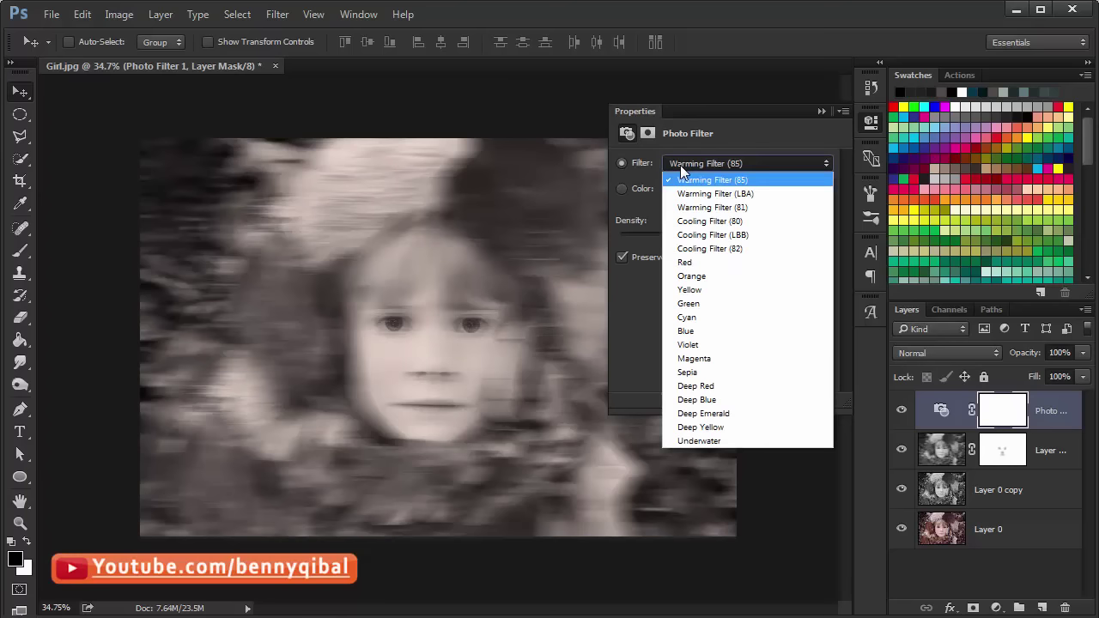
left_click(715, 427)
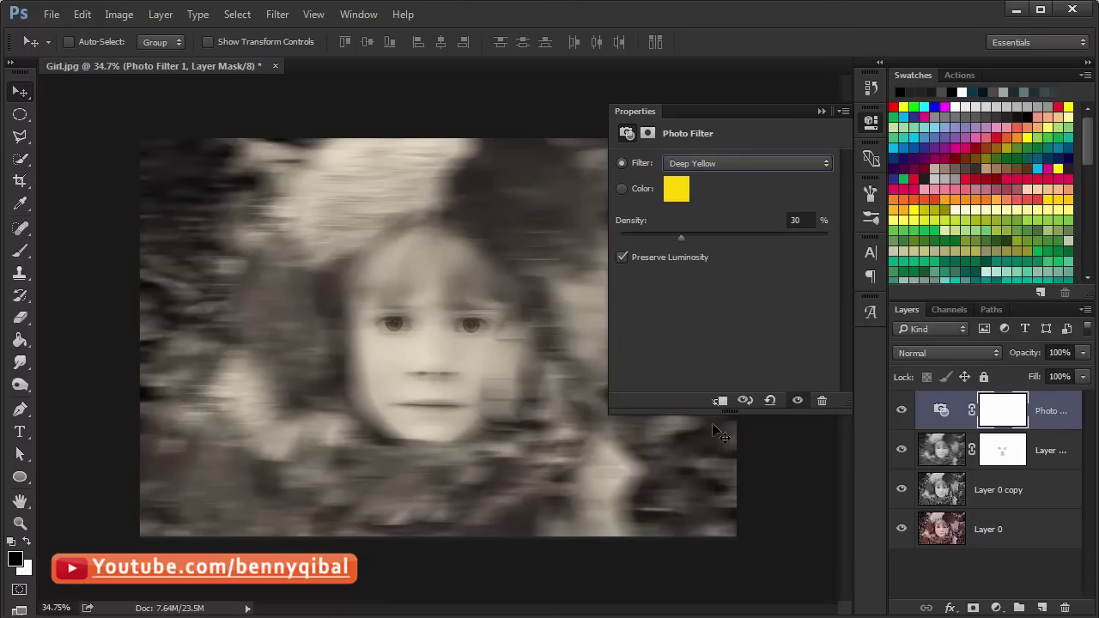
key("Up")
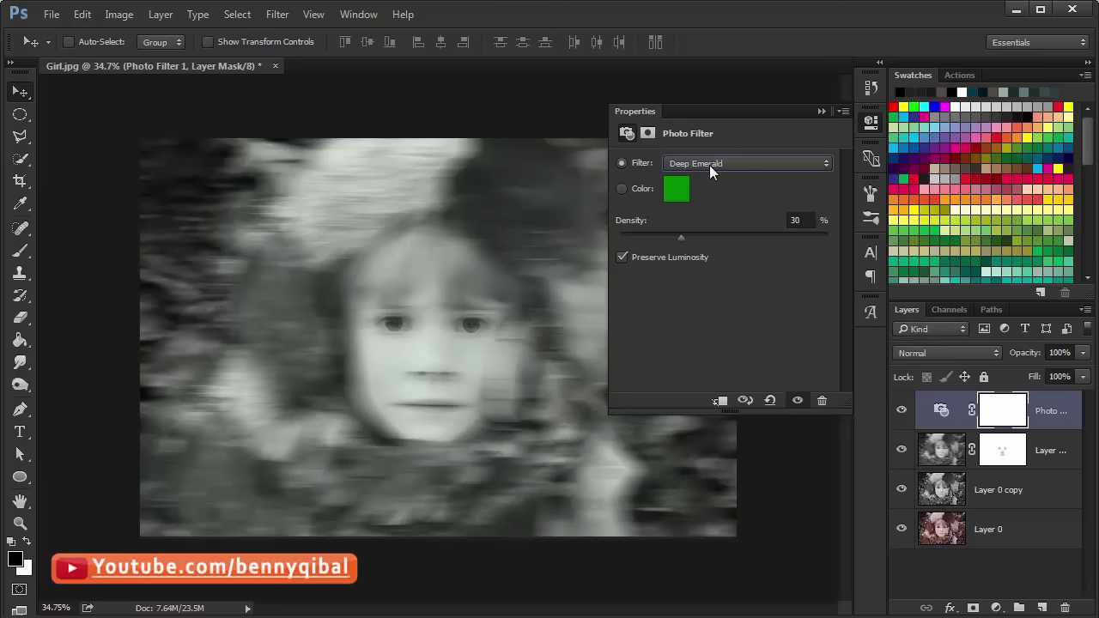
key("Down")
key("Up")
key("Up")
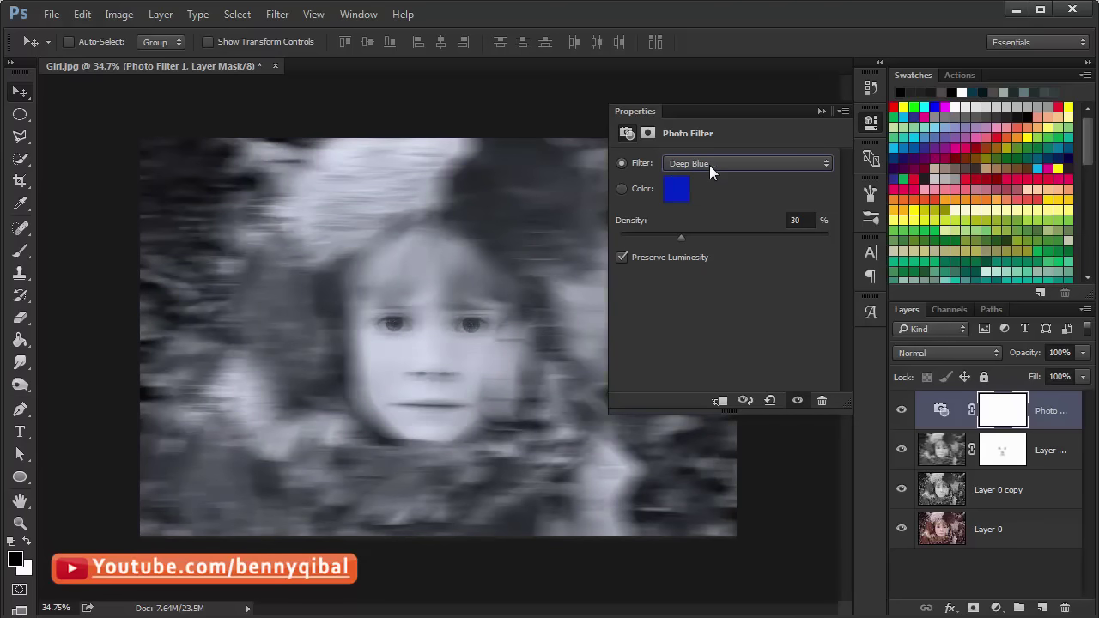
key("Down")
key("Down")
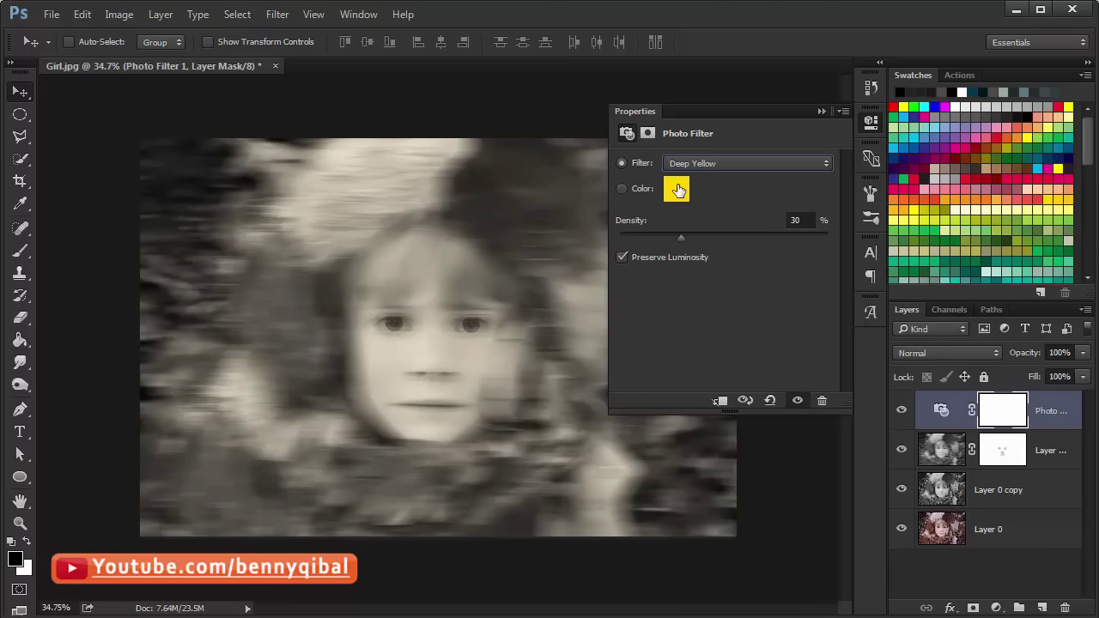
left_click_drag(680, 239, 662, 240)
Create empty Layer 1 and draw a large elliptical selection around the girl's face
left_click(1042, 608)
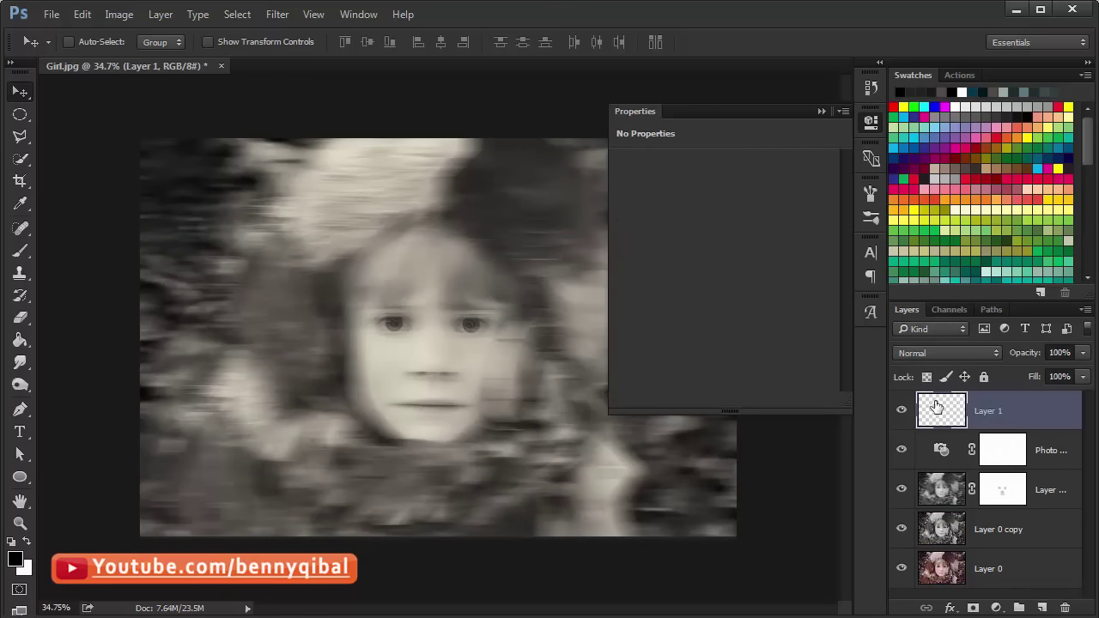
left_click(821, 112)
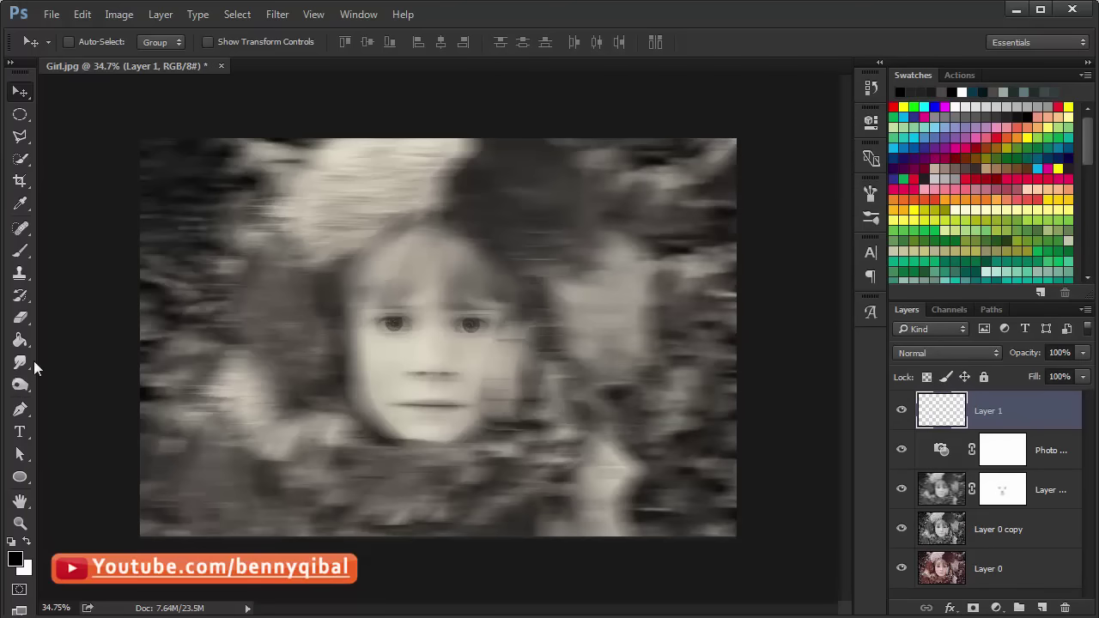
left_click(20, 115)
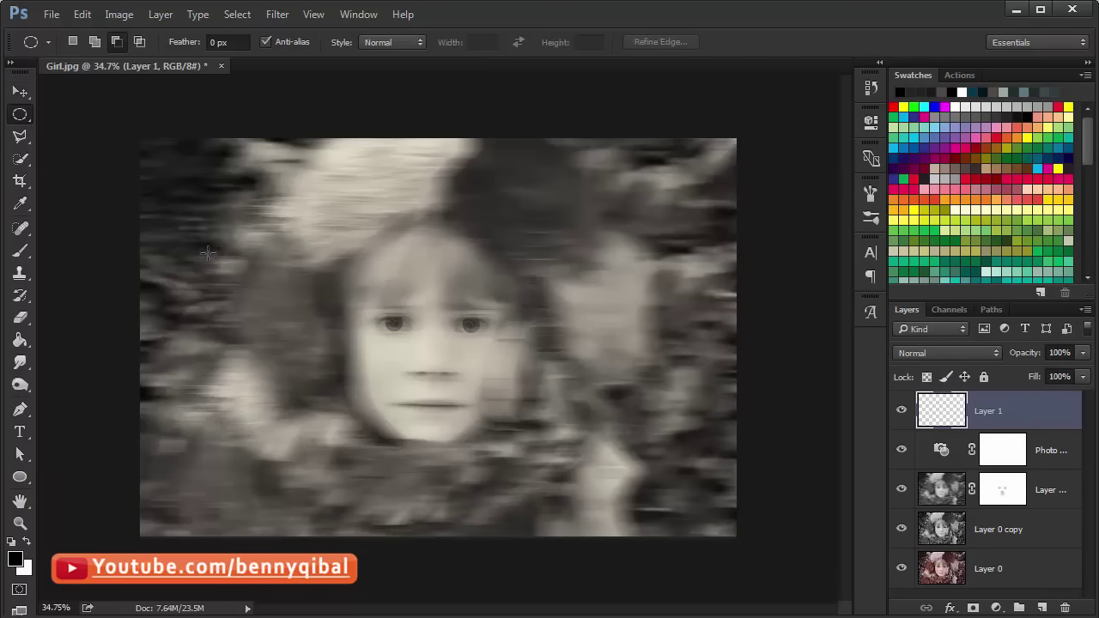
left_click_drag(168, 164, 692, 526)
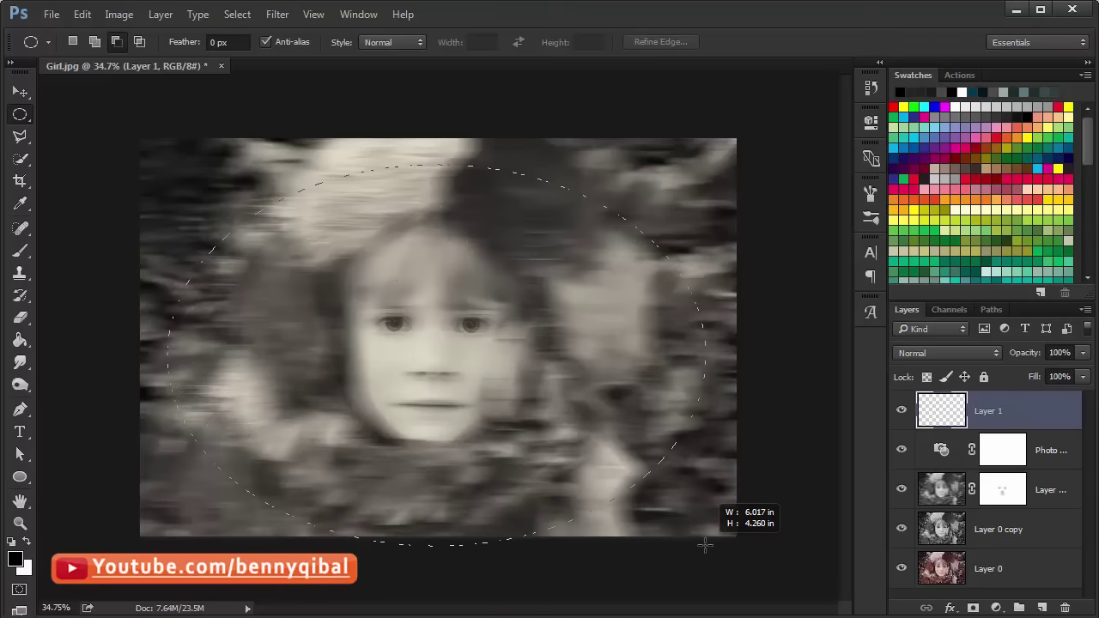
mouse_move(692, 525)
left_mouse_down()
mouse_move(699, 516)
mouse_move(715, 532)
left_mouse_up()
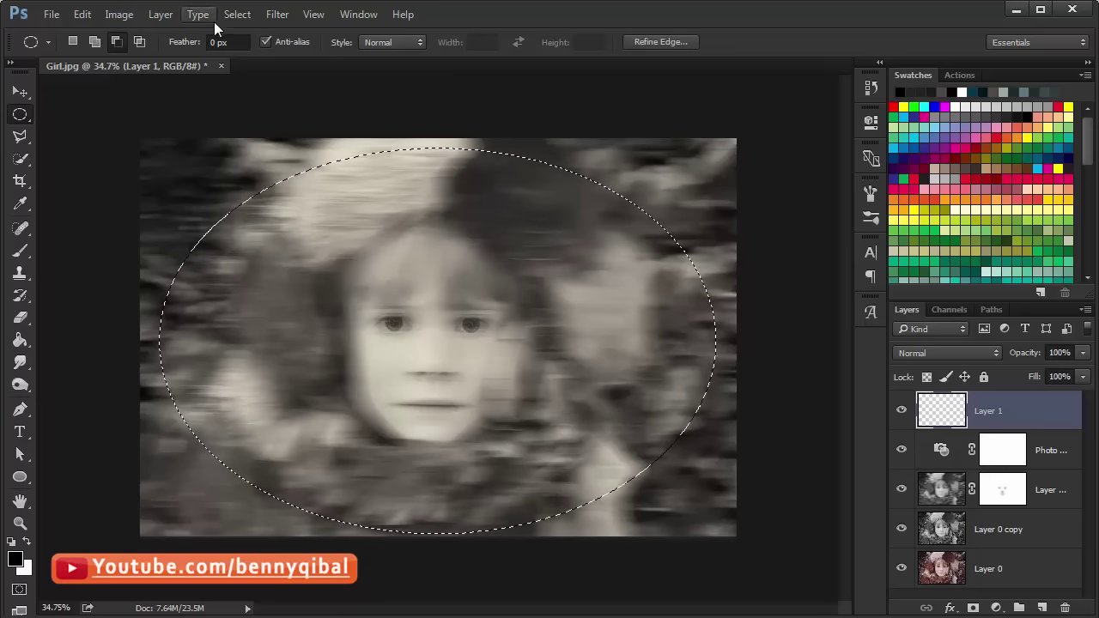
left_click(237, 14)
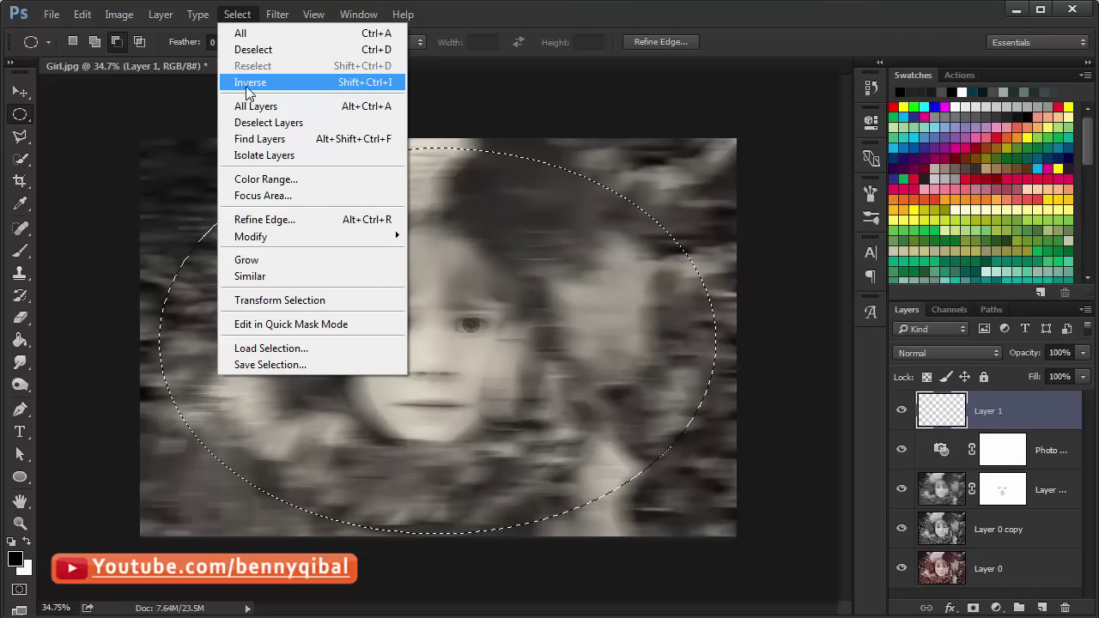
Invert the oval selection, fill the outside with black (#000000) on Layer 1, then deselect
left_click(249, 84)
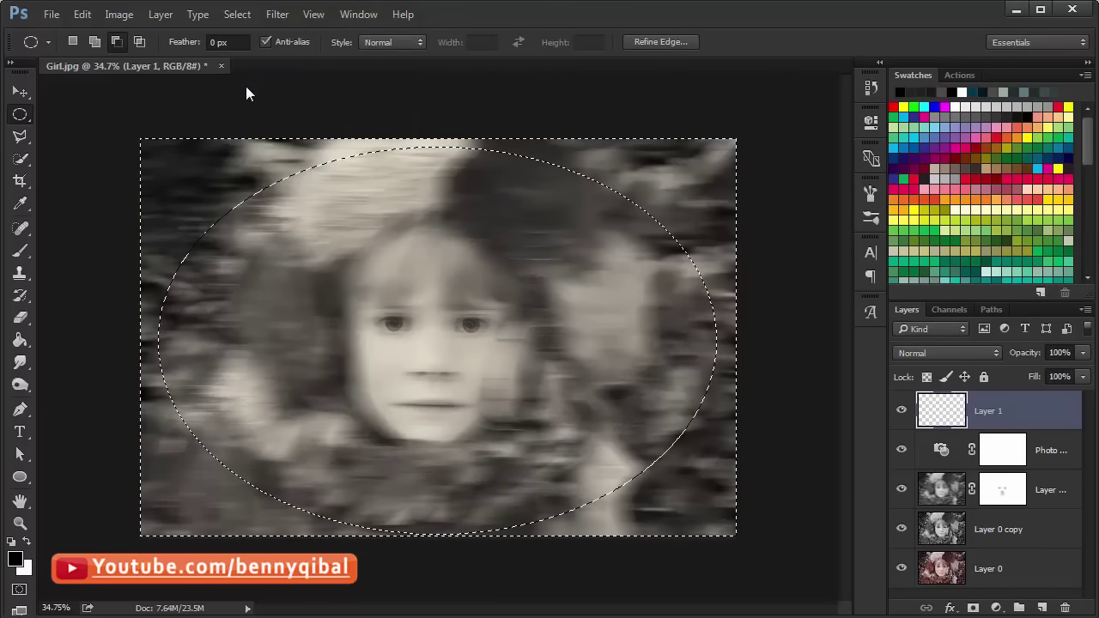
left_click(20, 340)
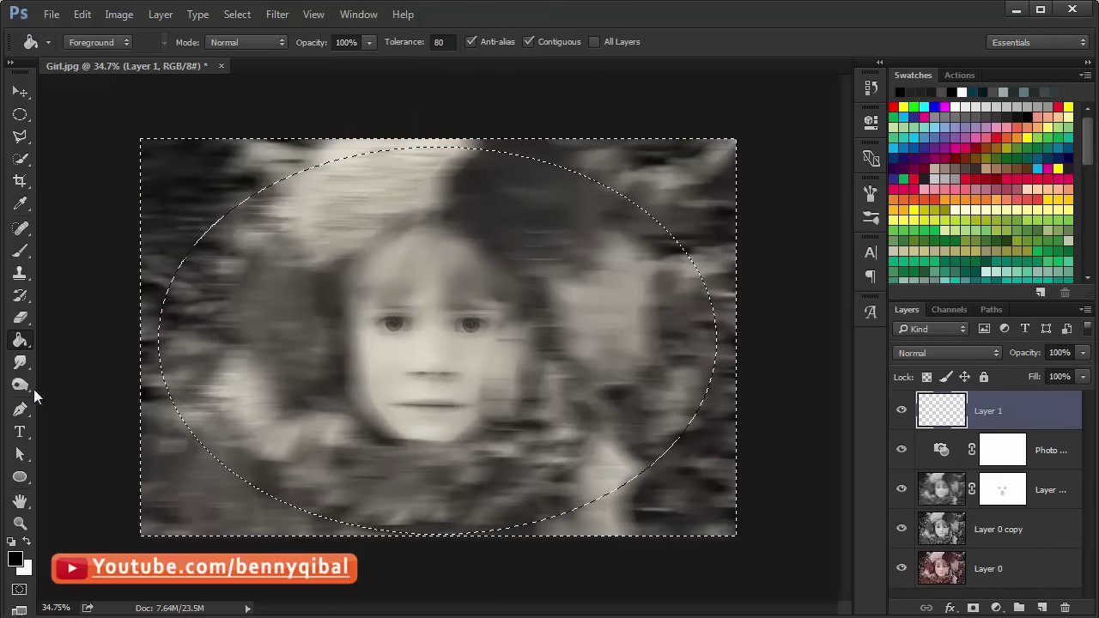
left_click(15, 559)
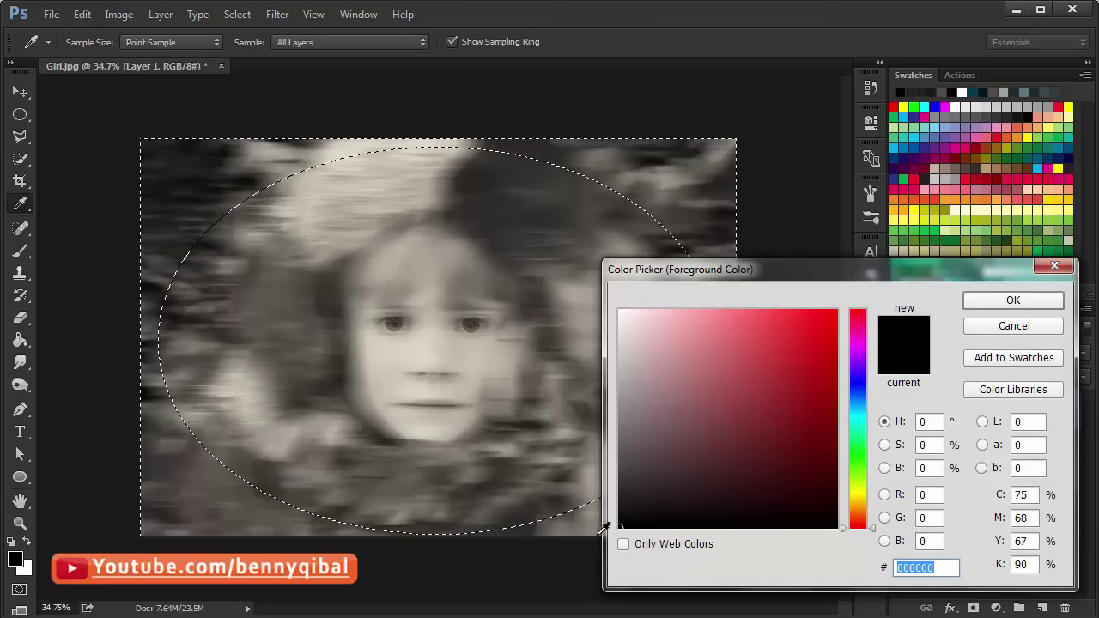
left_click(979, 295)
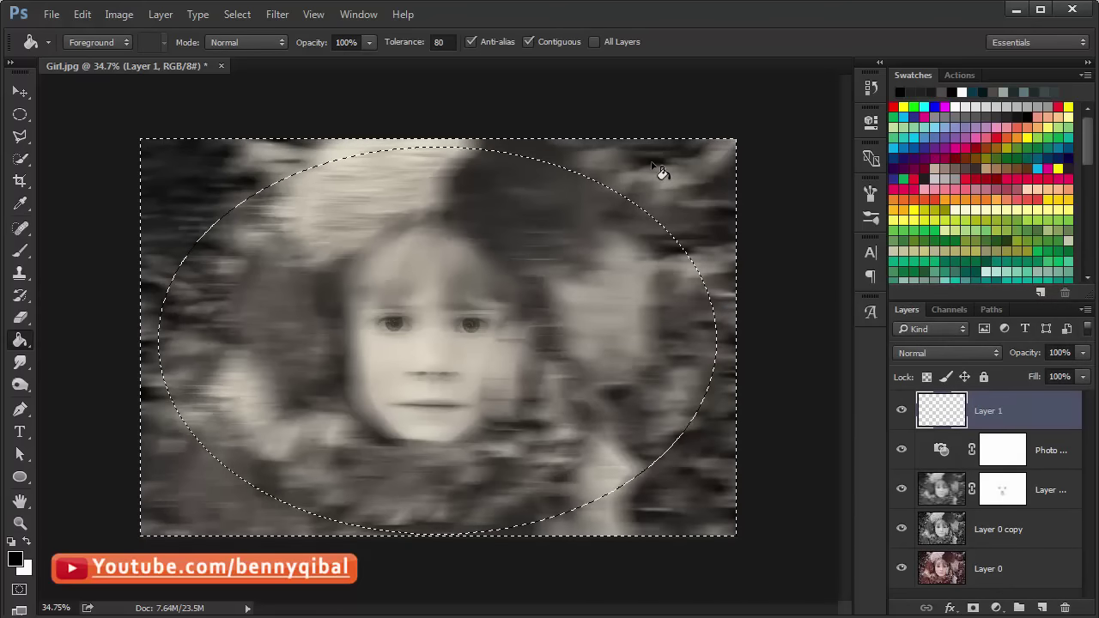
left_click(661, 172)
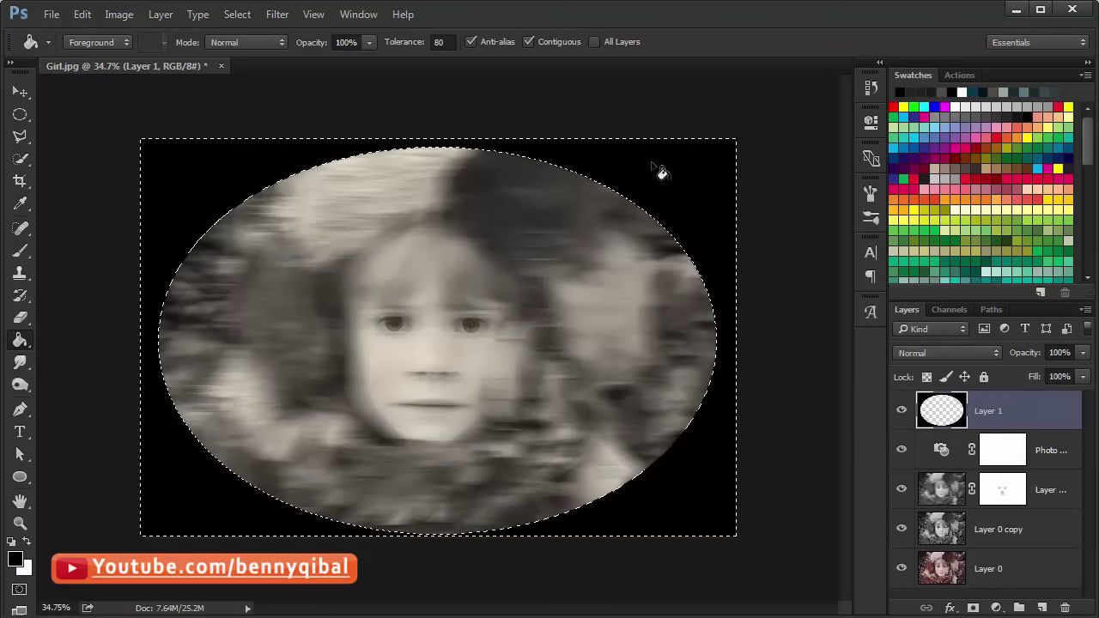
left_click(238, 14)
left_click(244, 50)
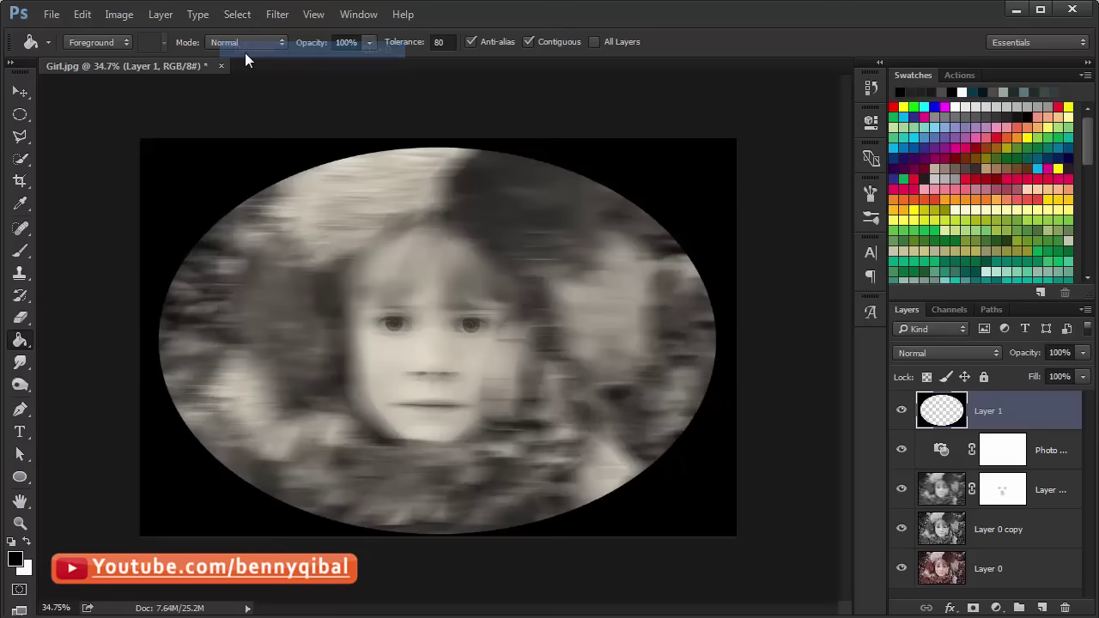
left_click(279, 16)
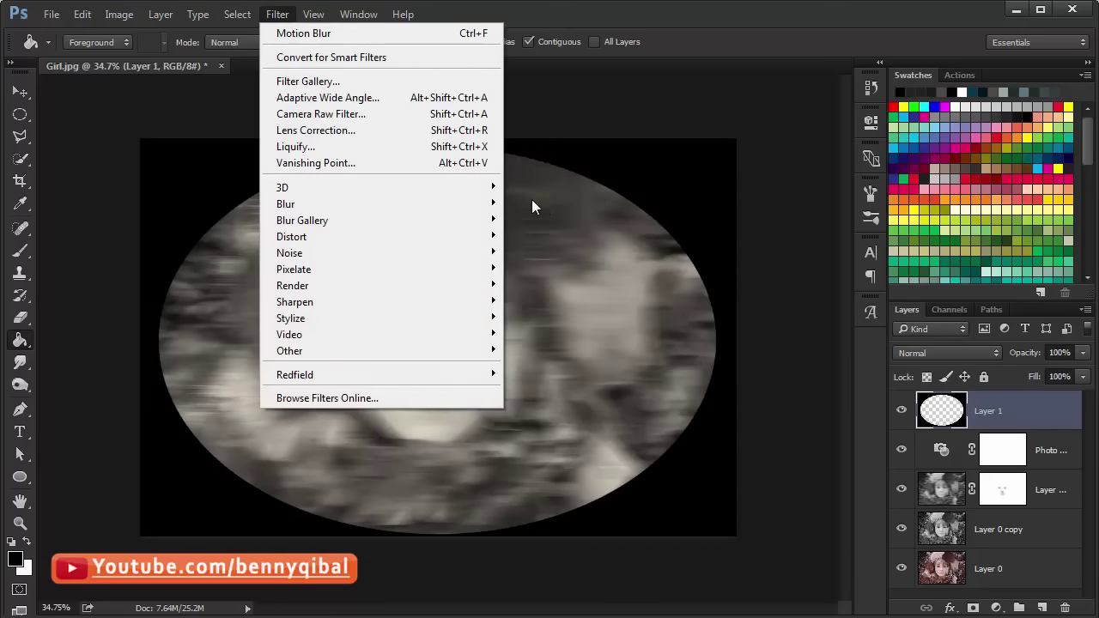
mouse_move(382, 203)
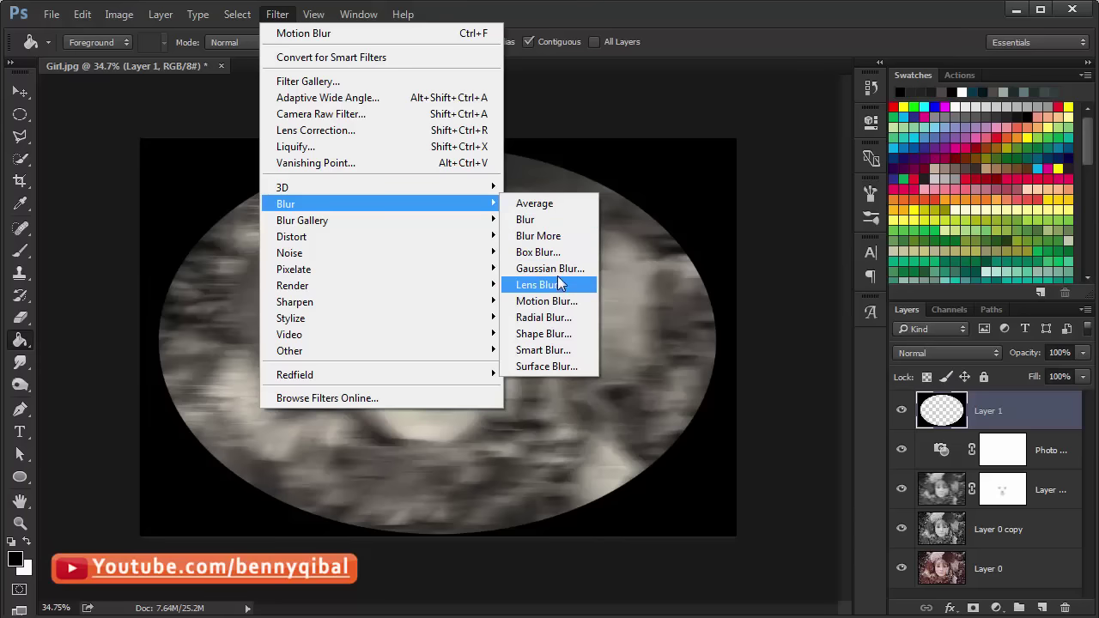
Apply a Gaussian Blur of 225.1 pixels radius to Layer 1's black vignette
left_click(554, 269)
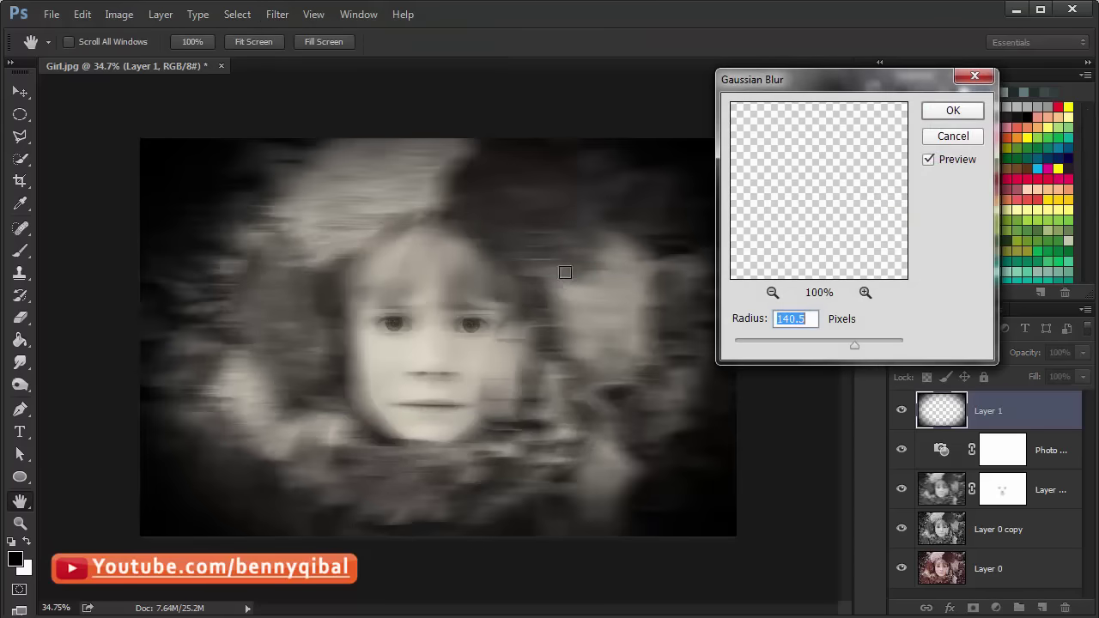
left_click_drag(855, 345, 871, 347)
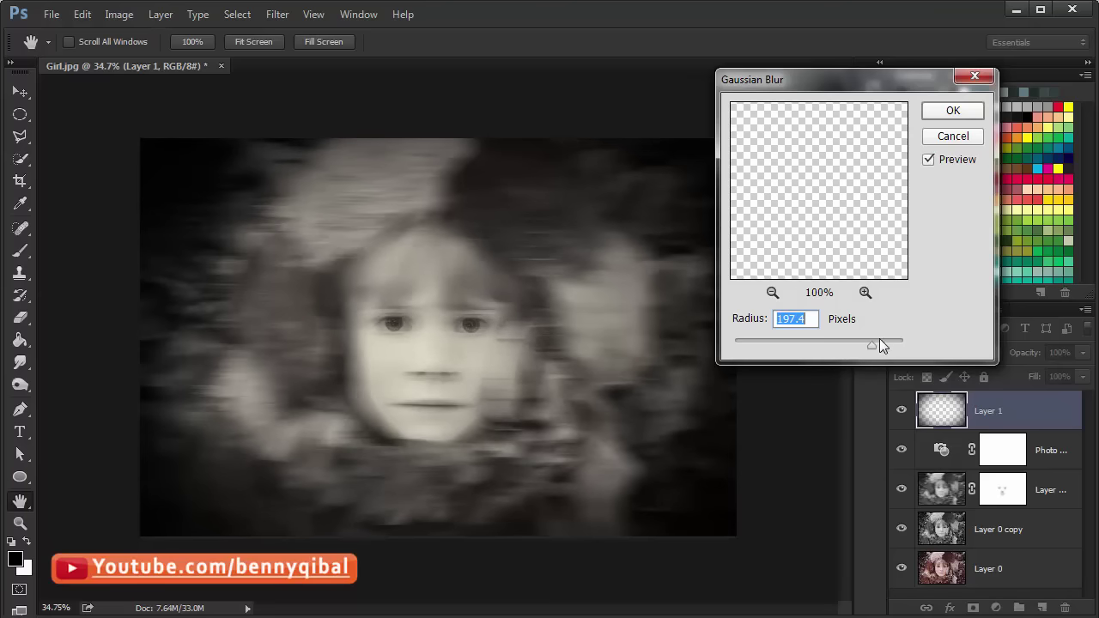
left_click_drag(866, 347, 873, 347)
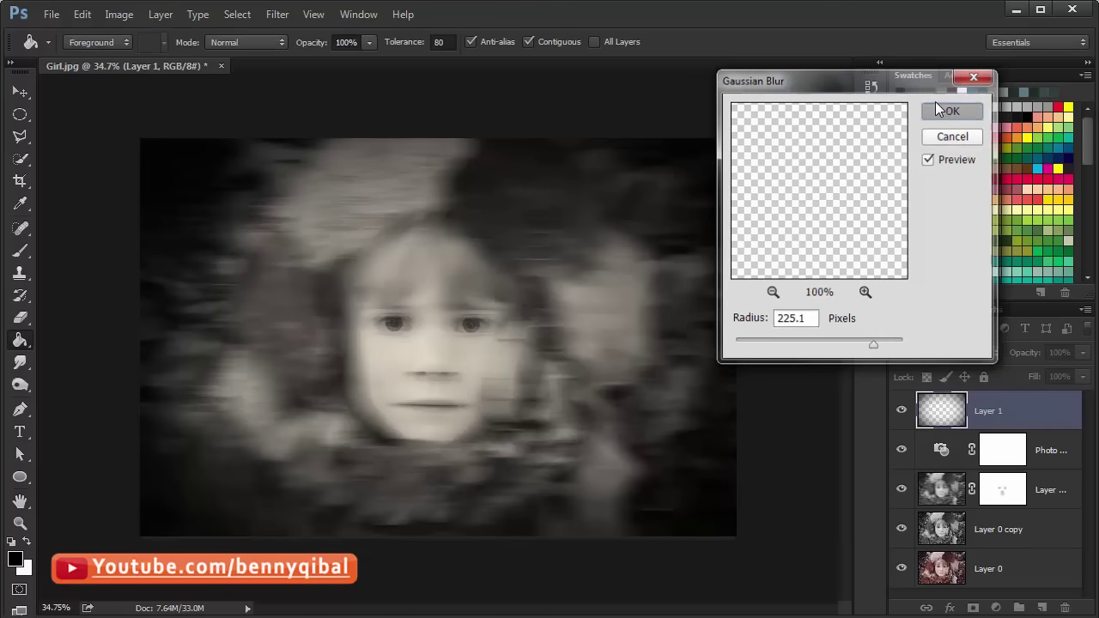
left_click(938, 108)
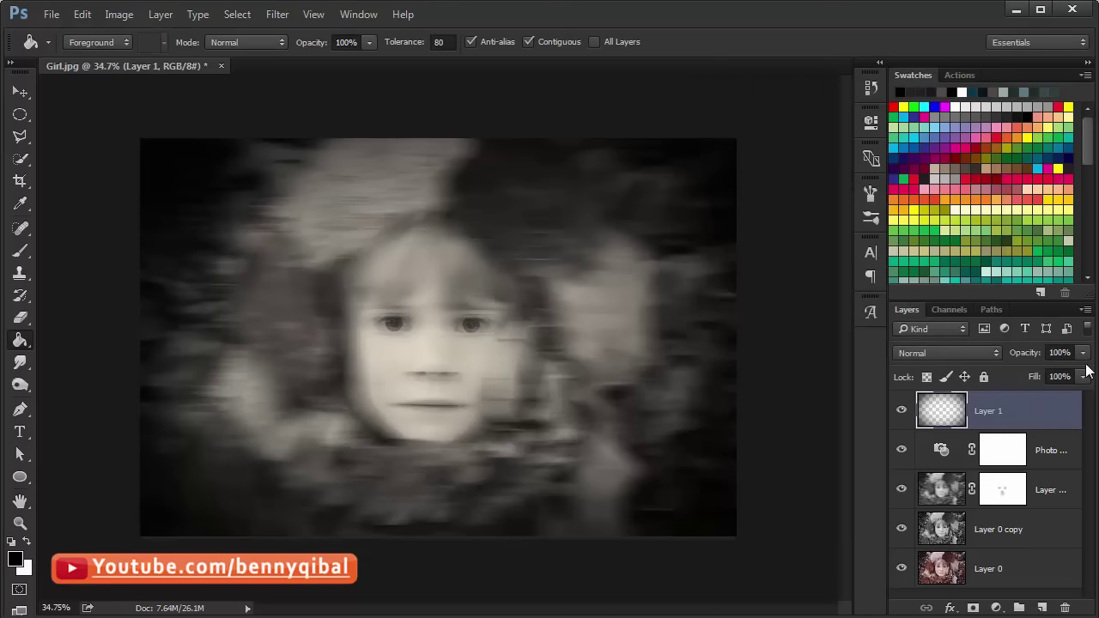
Lower Layer 1 opacity to about 76% and set the Photo Filter density to around 32%
left_click(1082, 352)
left_click_drag(1081, 374, 1062, 373)
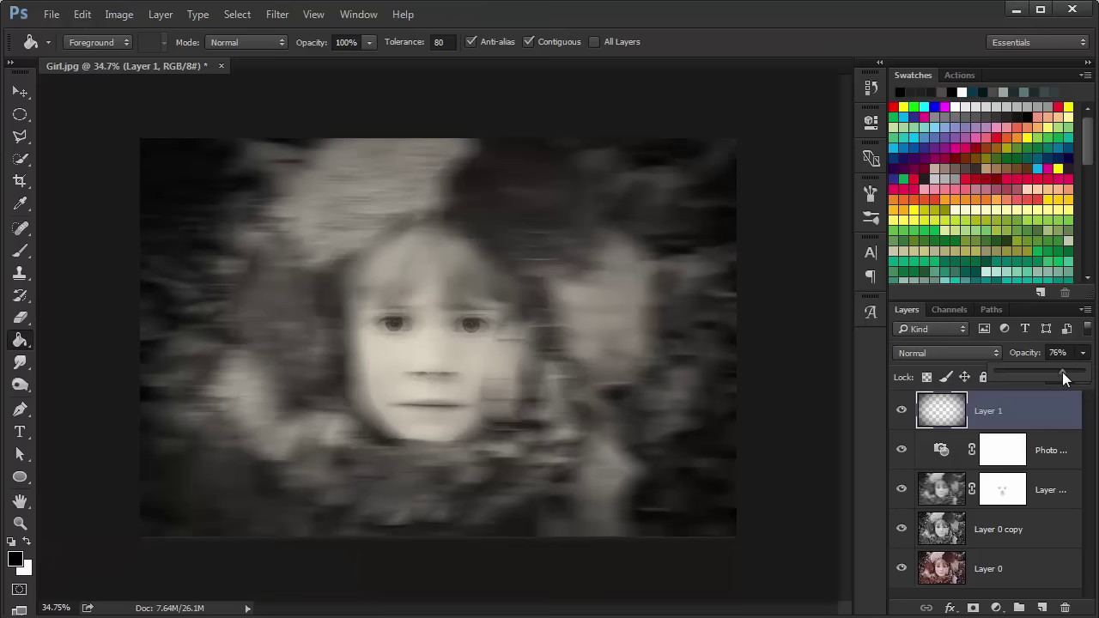
left_click(1039, 450)
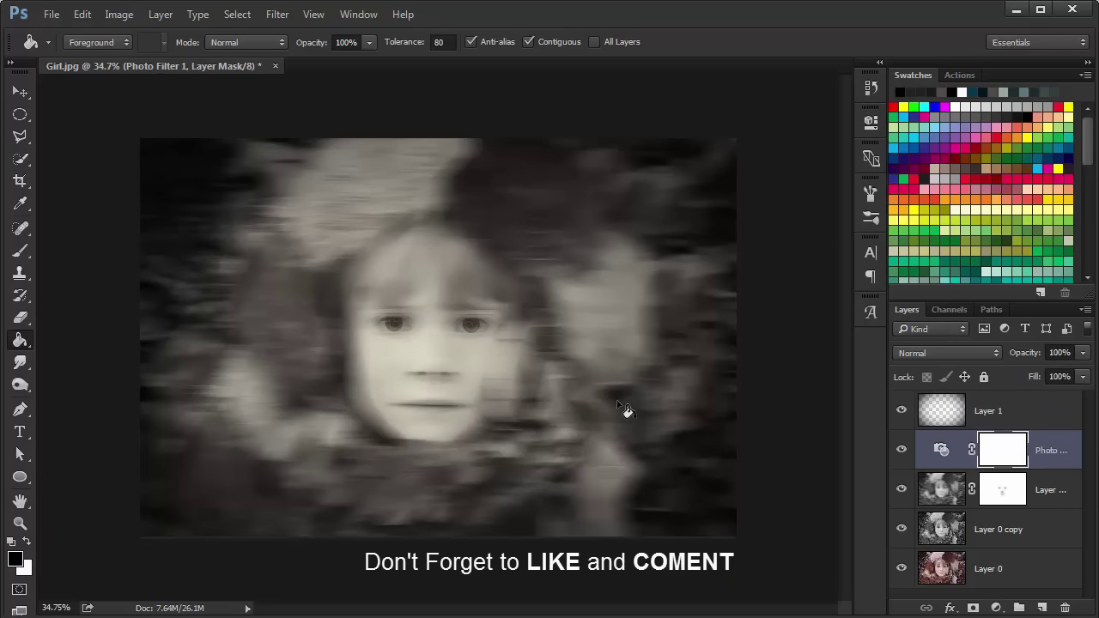
double_click(946, 456)
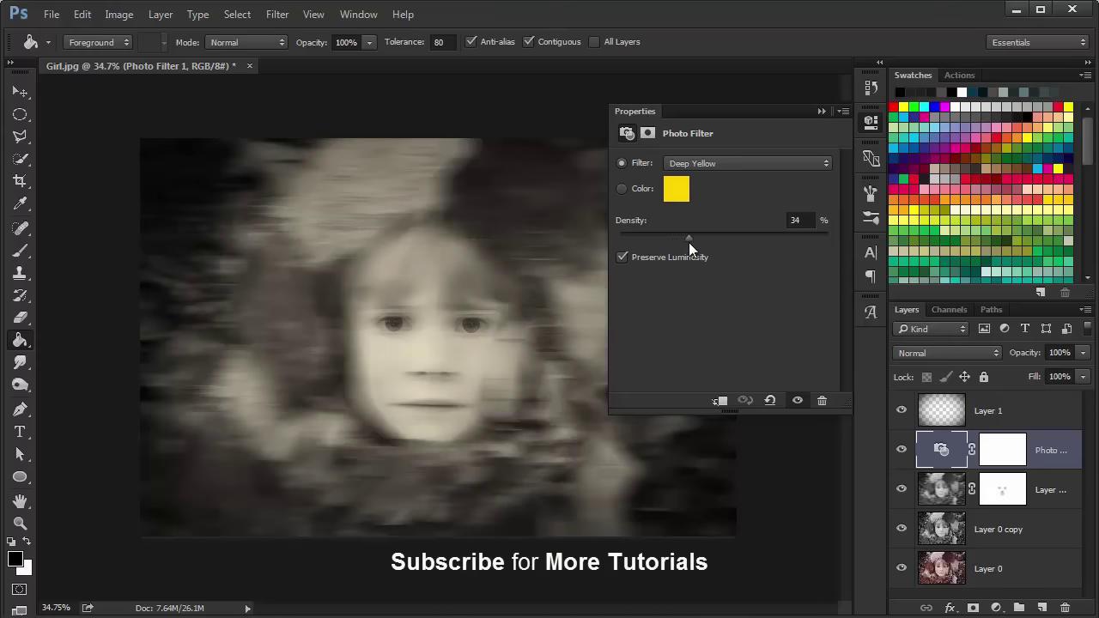
left_click_drag(689, 242, 684, 242)
left_click(821, 112)
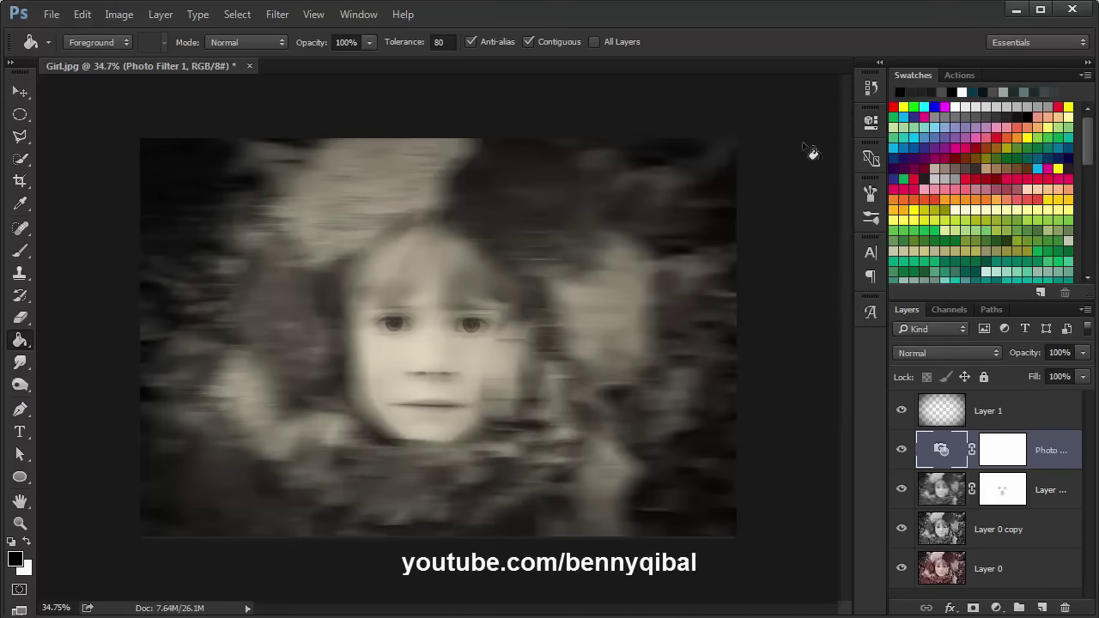
left_click(26, 97)
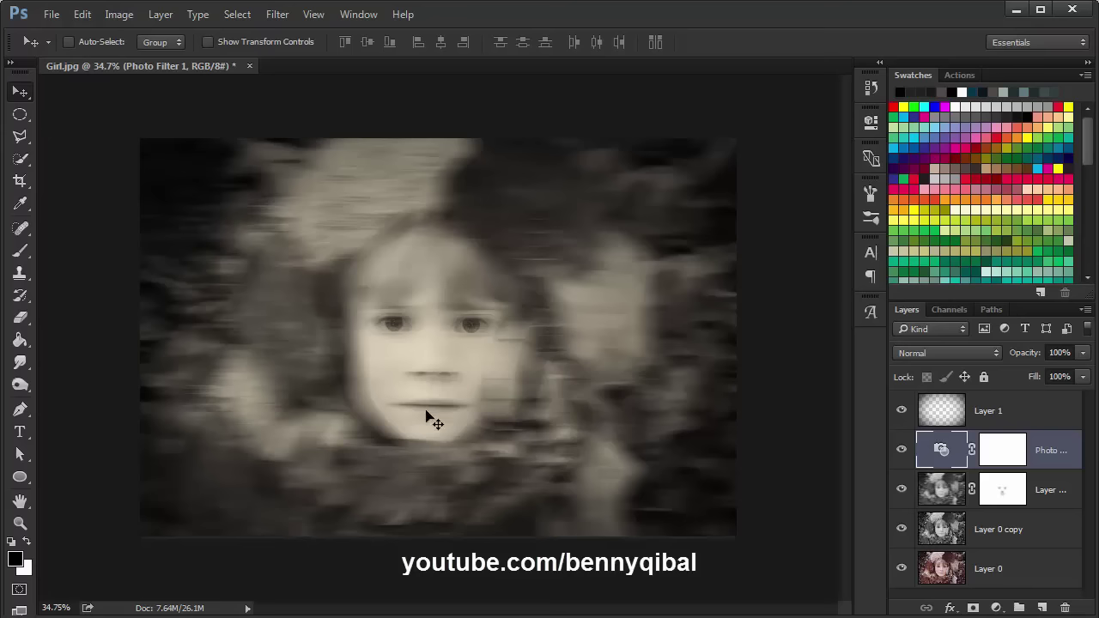